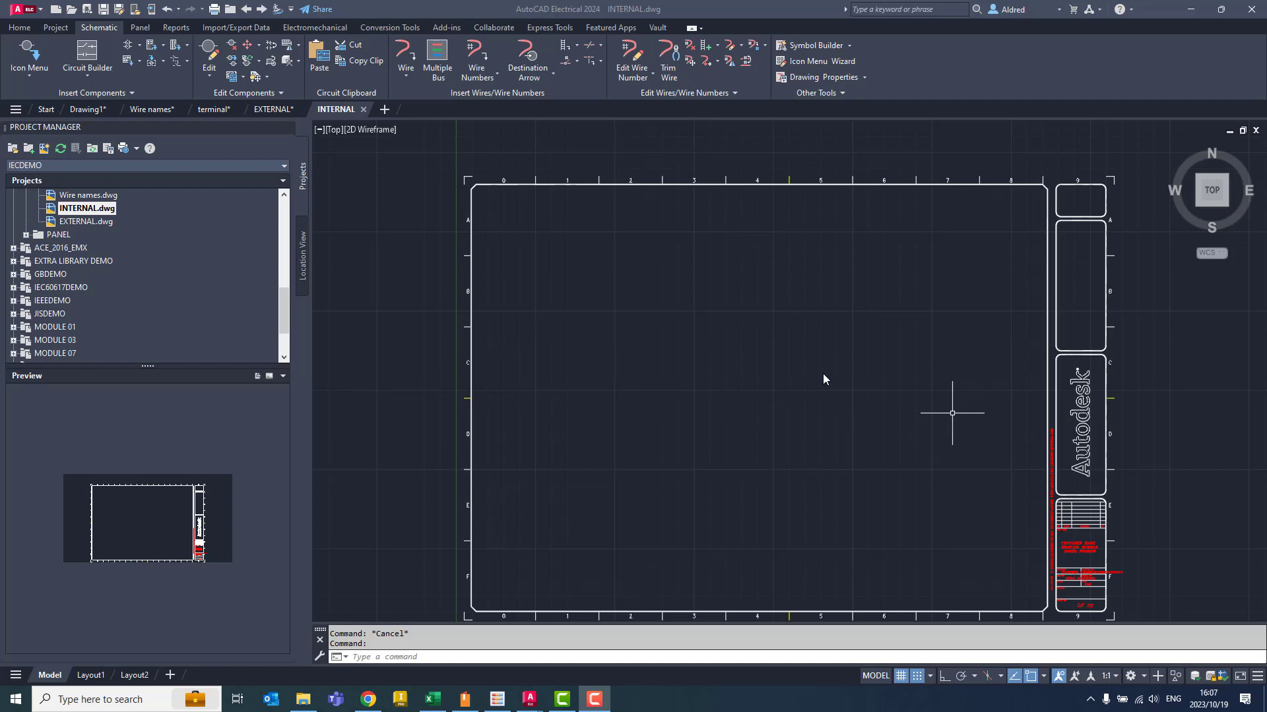
- Draw two short vertical wires, one near the sheet's upper left and one near the lower right
left_click(533, 81)
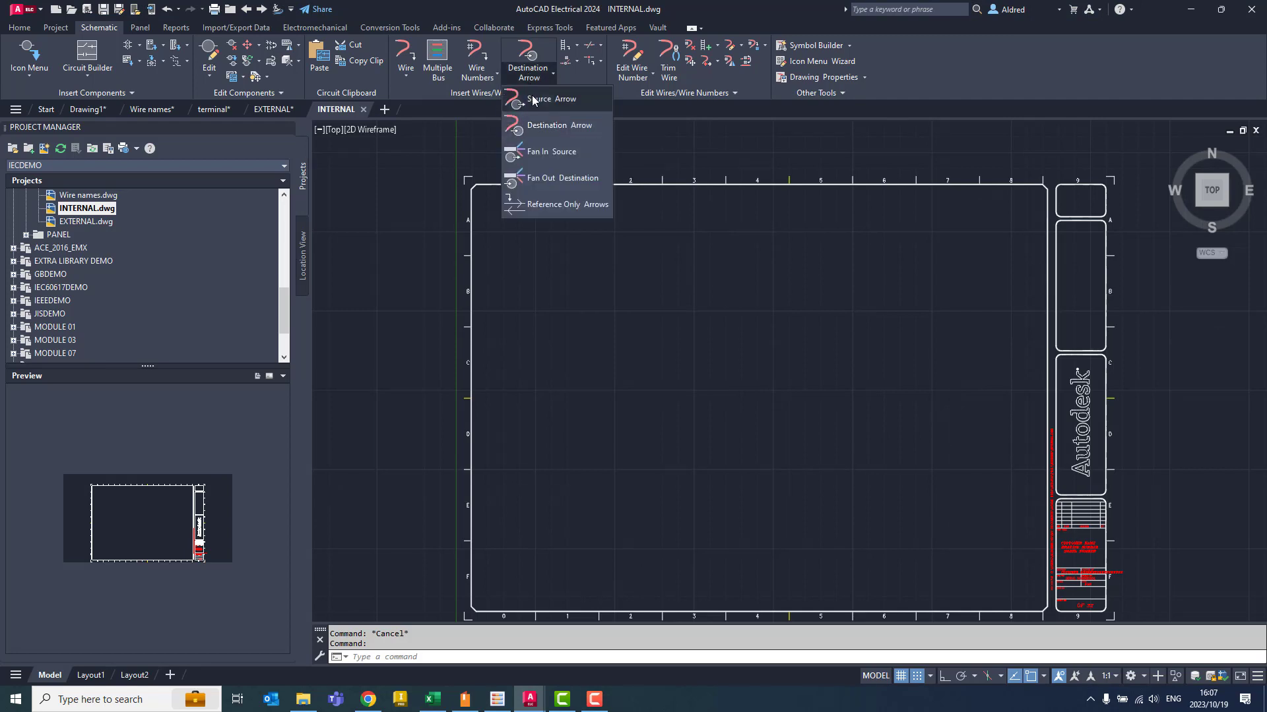
left_click(532, 98)
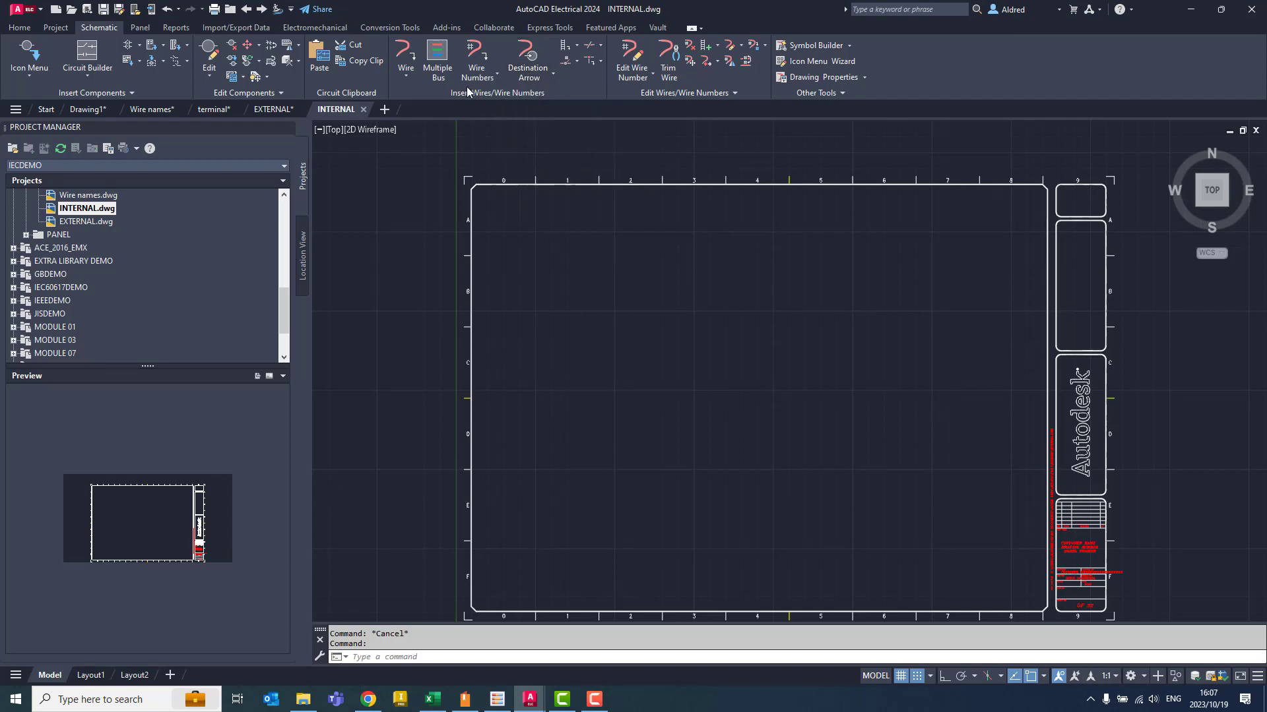
left_click(407, 53)
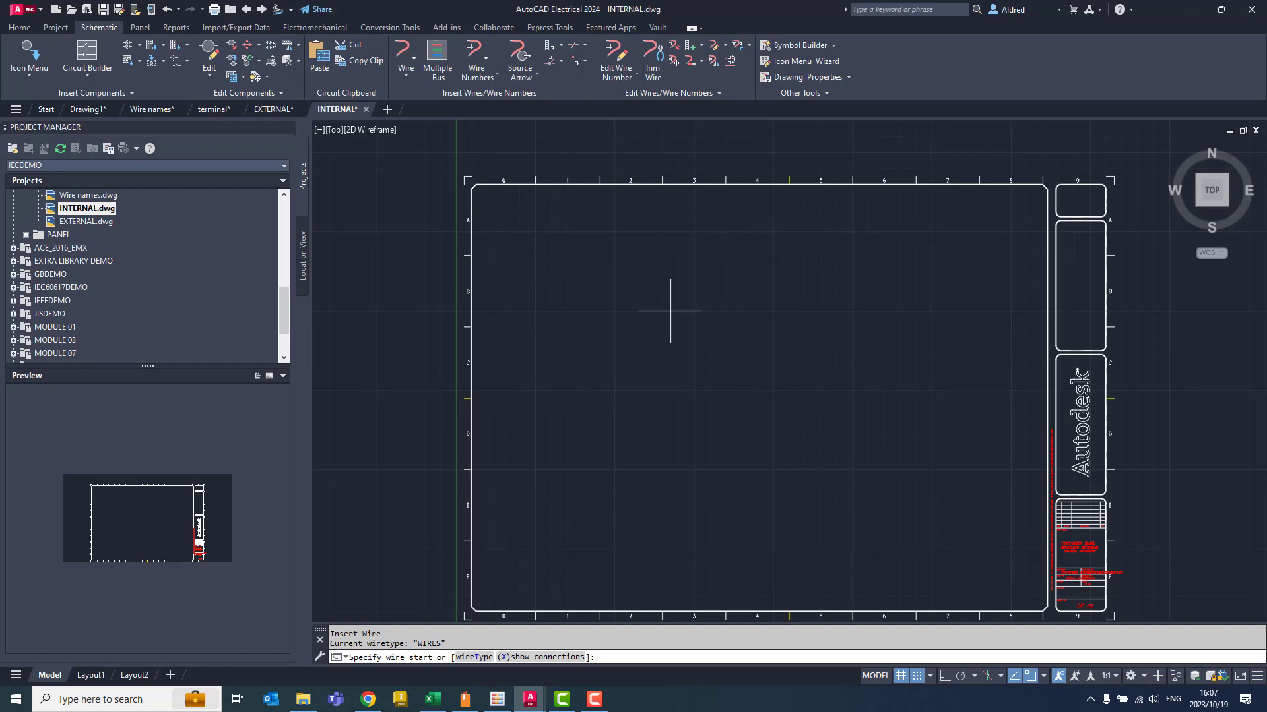
left_click(404, 53)
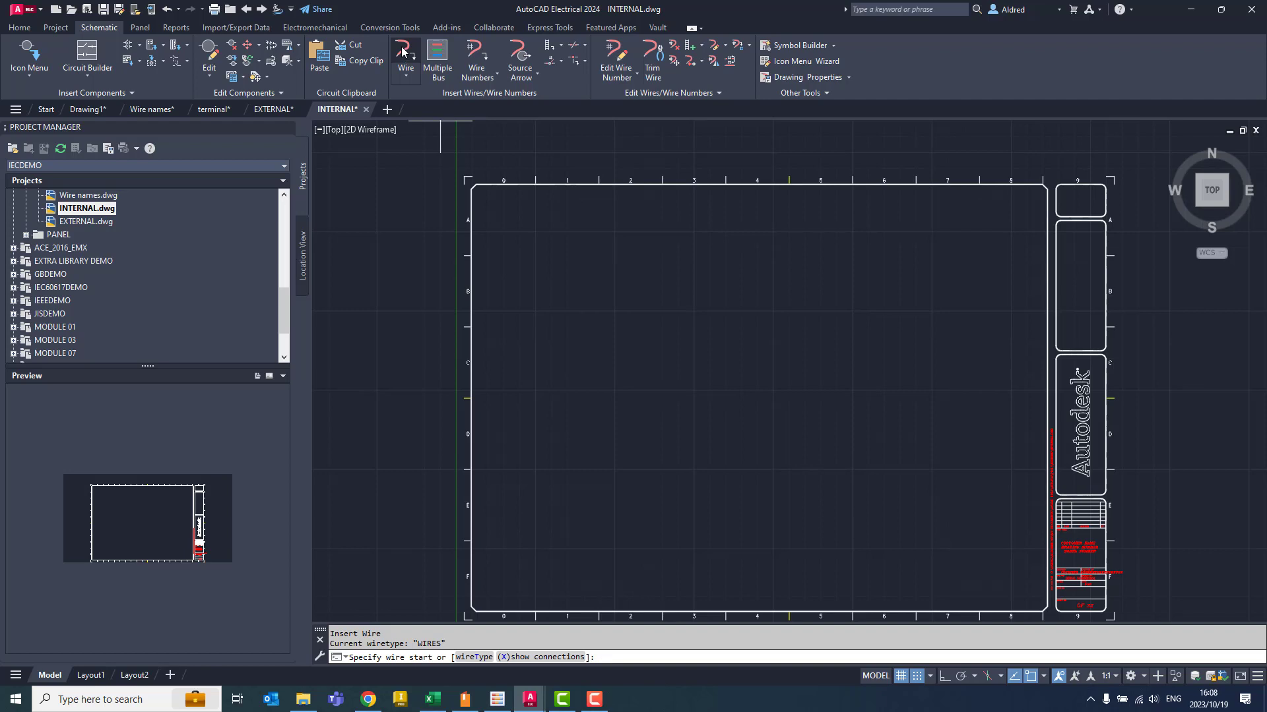
left_click(535, 220)
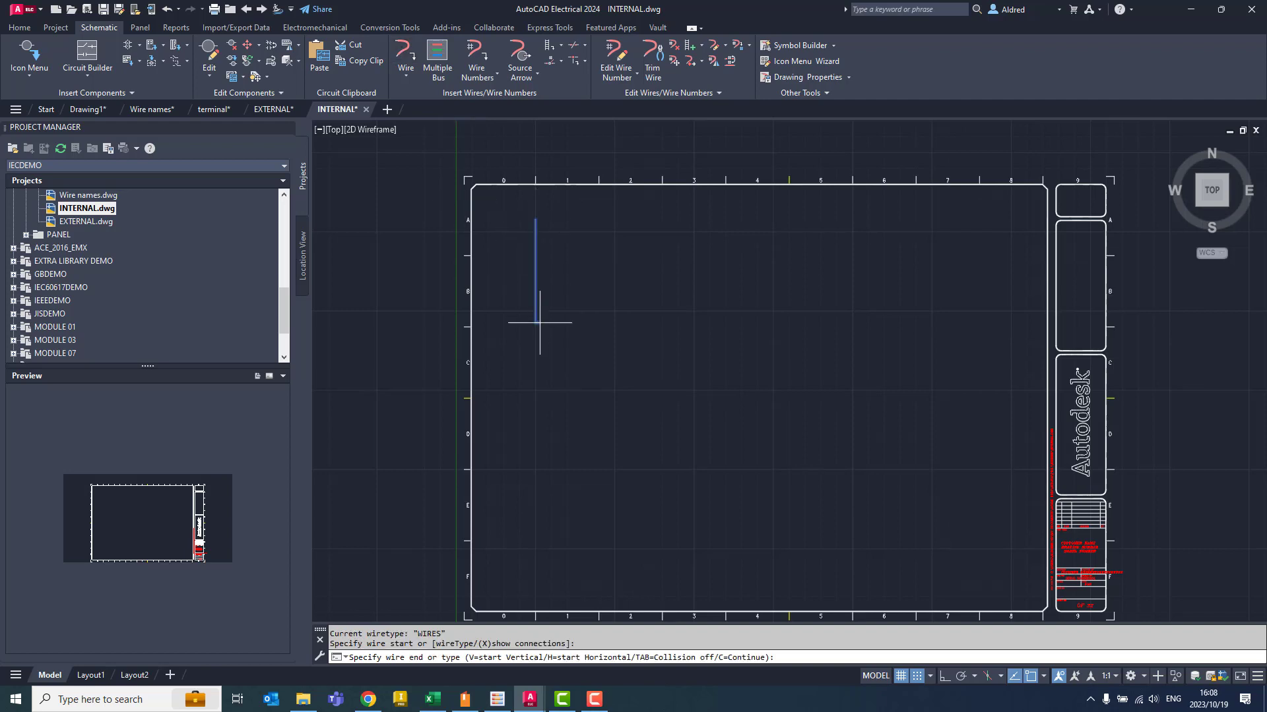
left_click(535, 330)
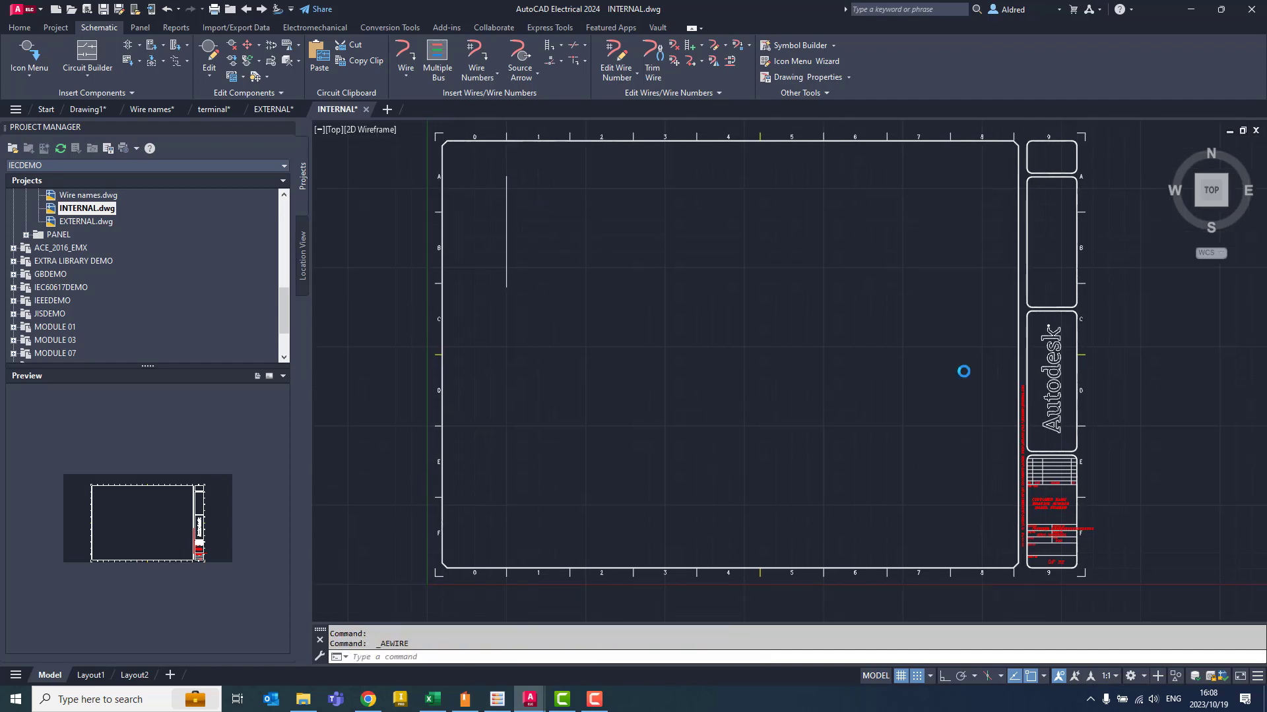
left_click(957, 395)
left_click(958, 509)
key("Escape")
- Select both new wires, then clear the selection
middle_click_drag(634, 228, 647, 232)
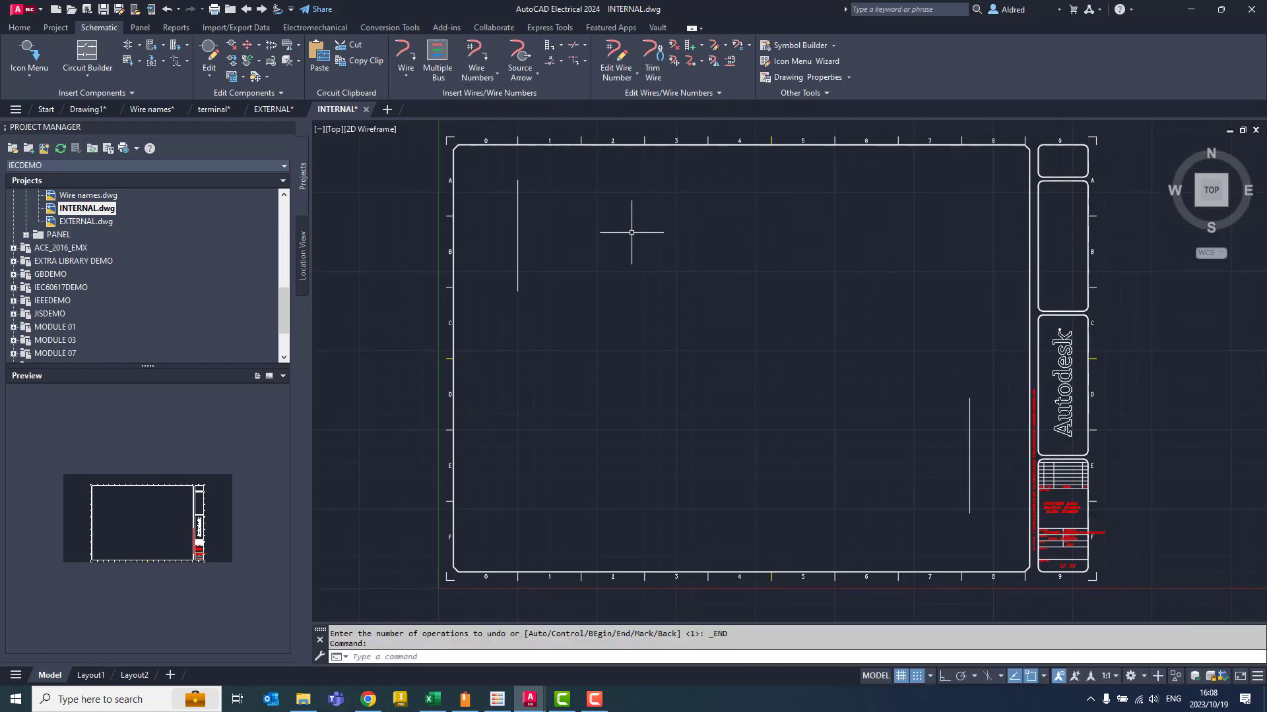
left_click(519, 238)
left_click(969, 475)
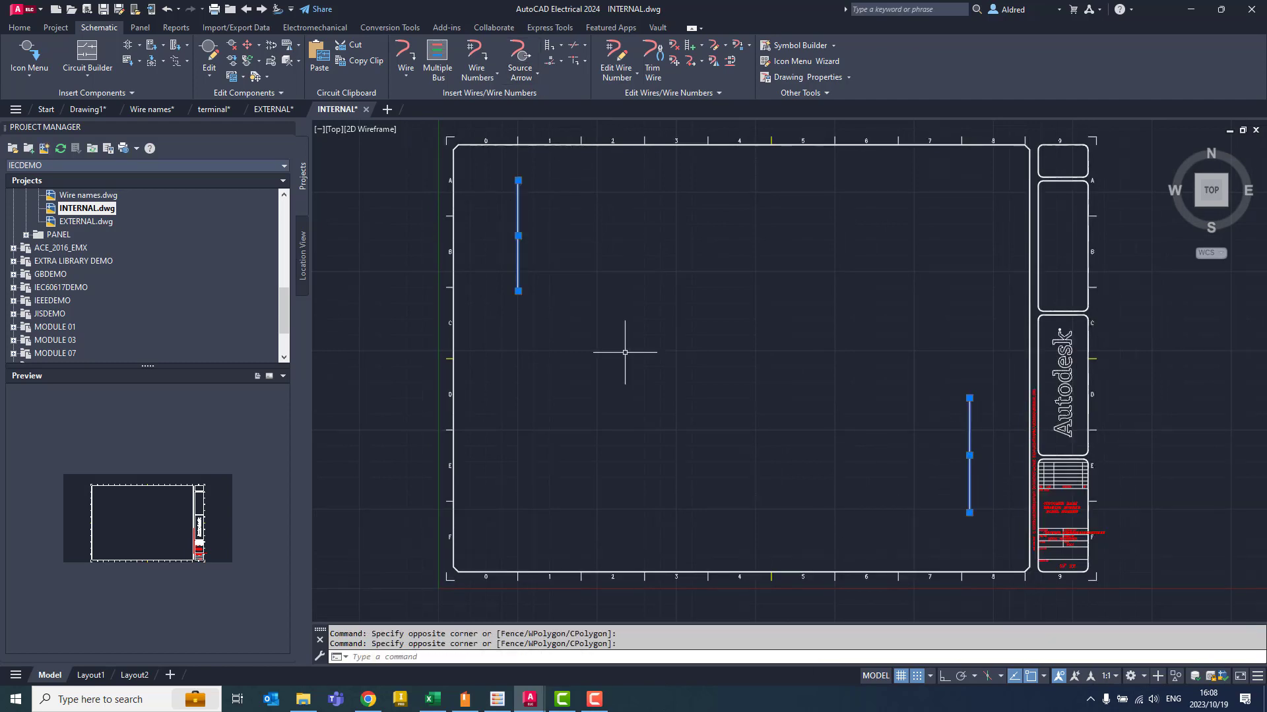
key("Escape")
key("Escape")
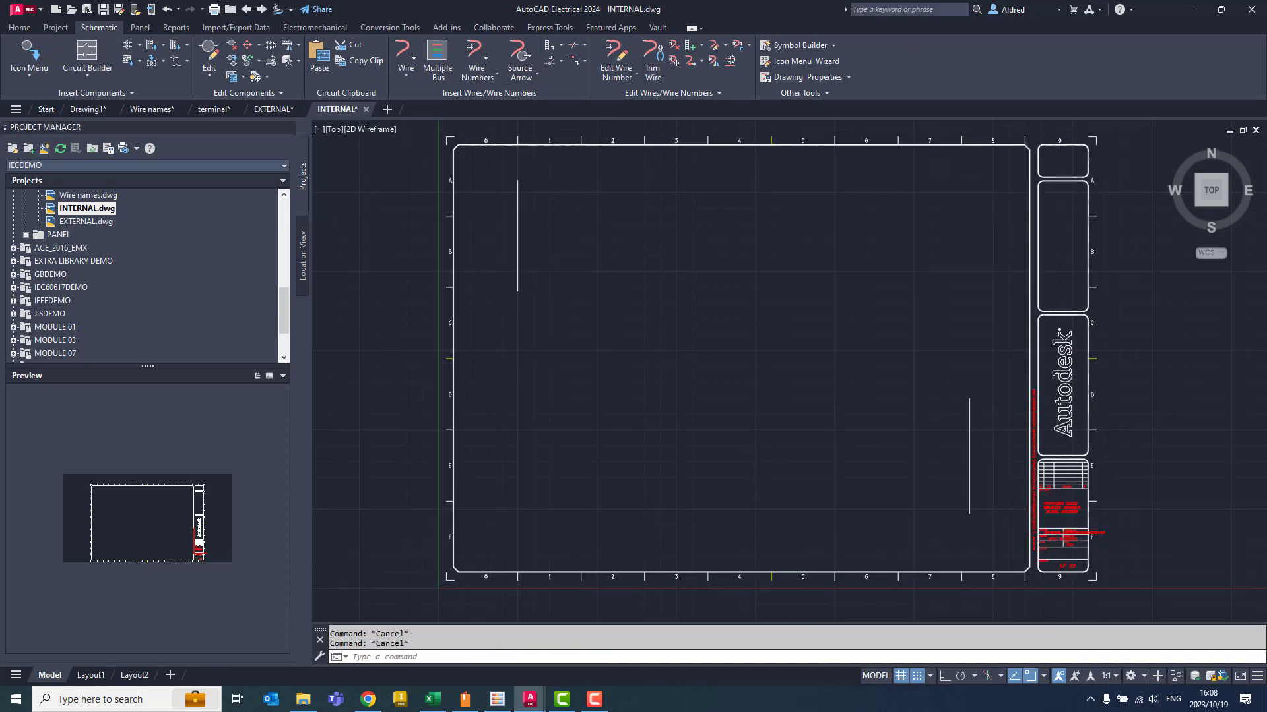
- Place a source arrow on the upper-left wire's lower end, coded +24 VRE-03 and described INTERNAL
left_click(532, 77)
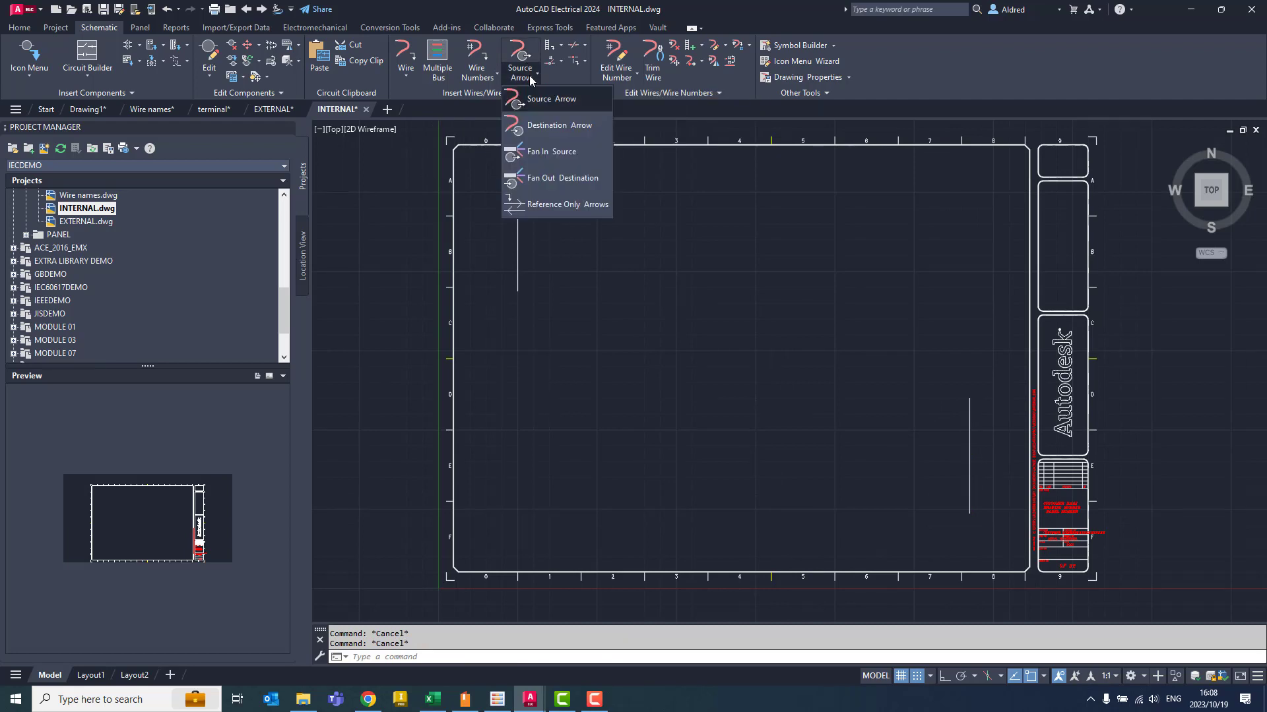
left_click(562, 103)
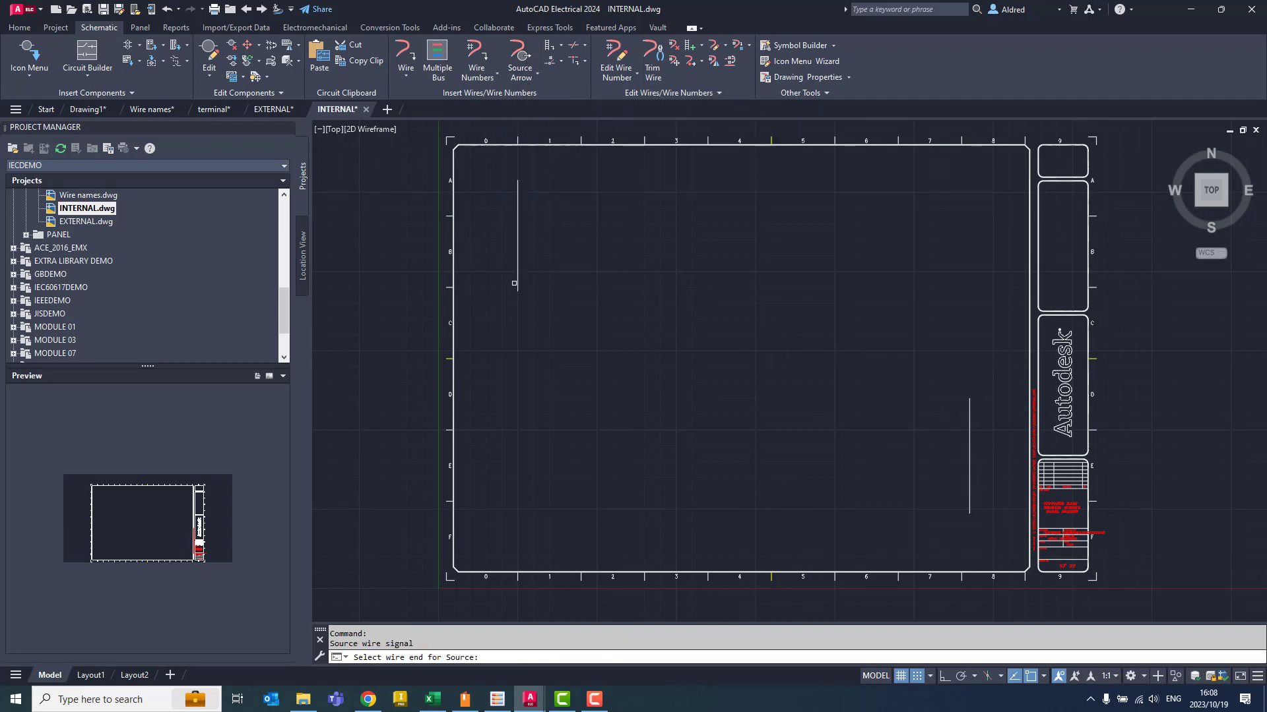
left_click(517, 288)
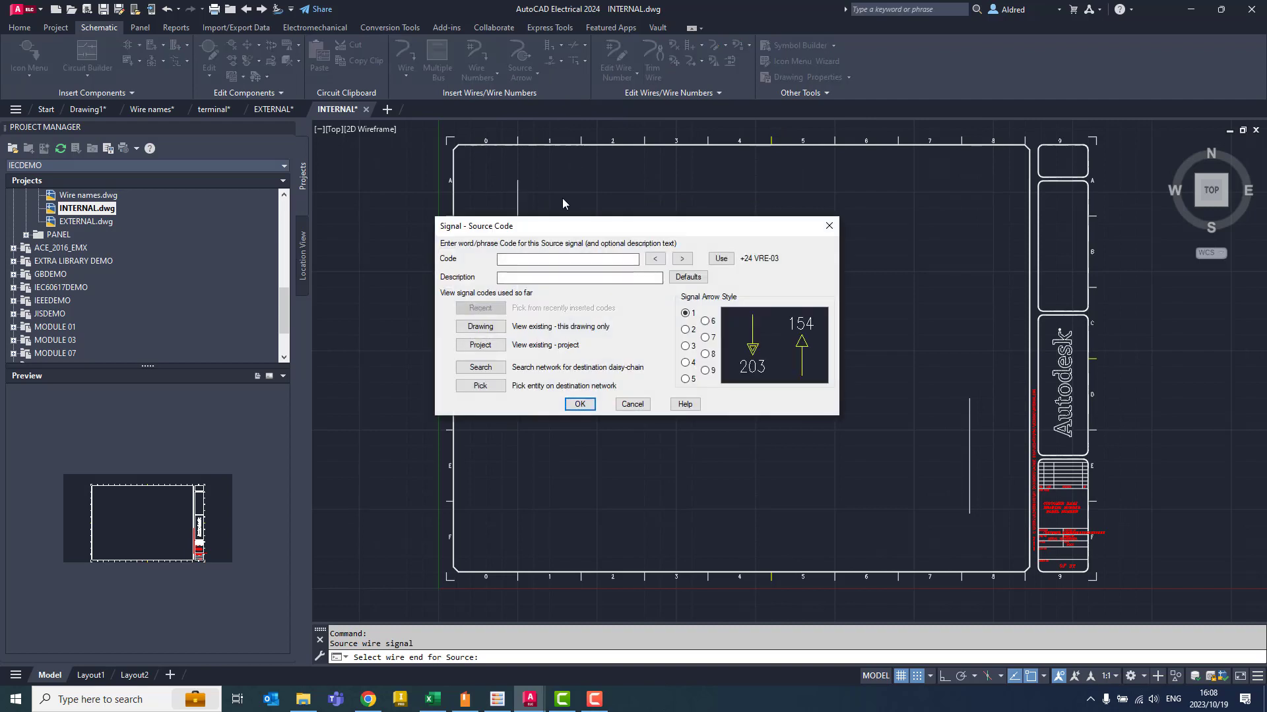
left_click_drag(537, 228, 449, 183)
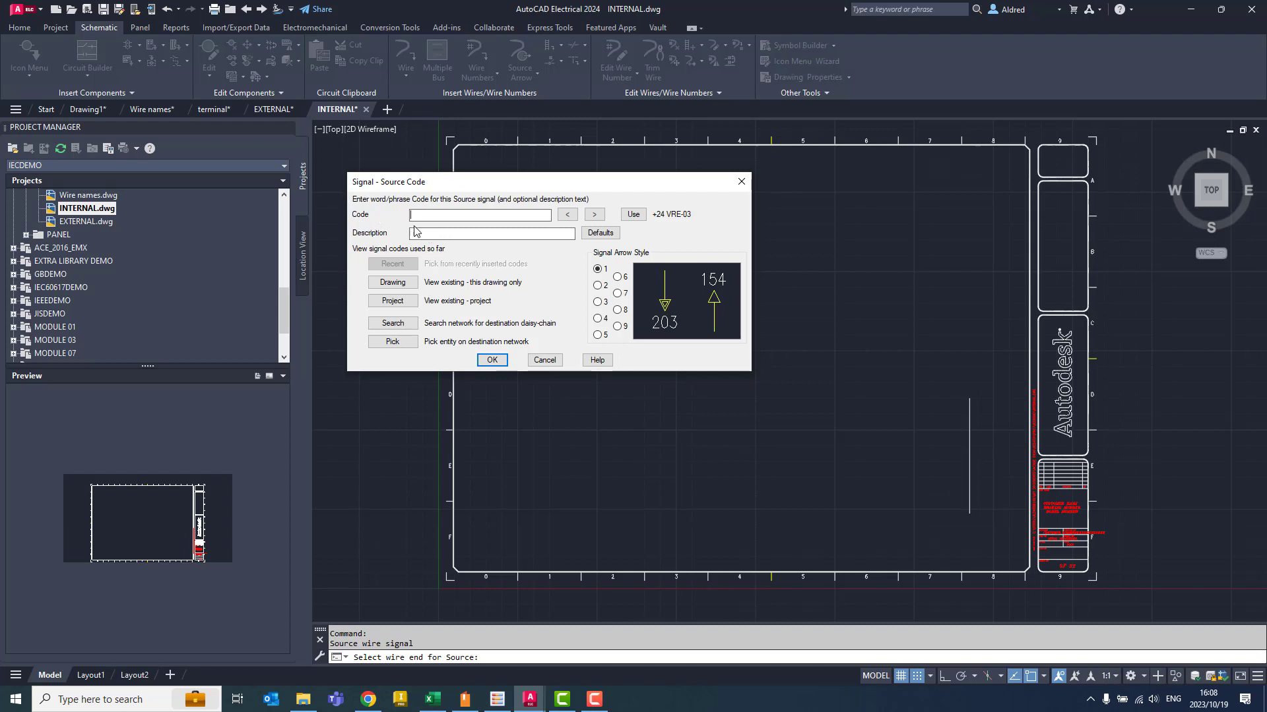
left_click(637, 215)
left_click(446, 235)
- Preview other arrow styles, return to the plain style 1, and confirm the source signal
left_click(598, 285)
left_click(597, 302)
left_click(598, 319)
left_click(598, 301)
left_click(598, 287)
left_click(598, 269)
left_click(487, 360)
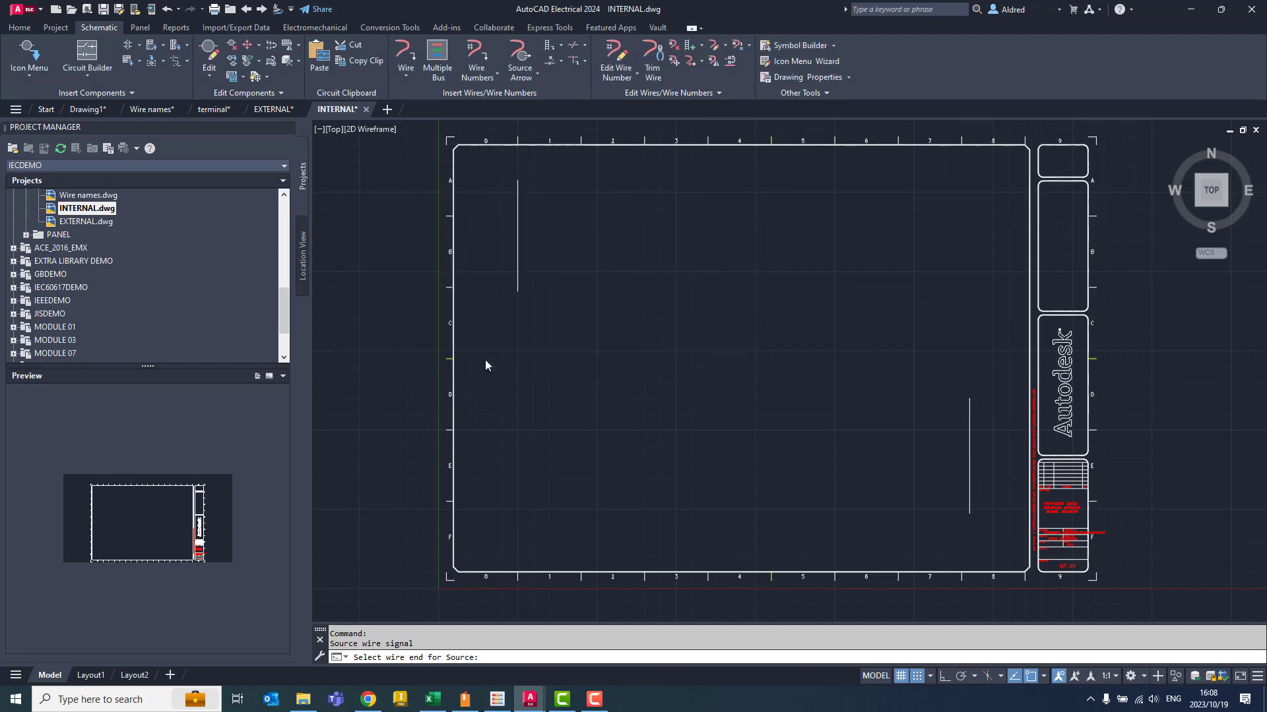
- Accept the matching-destination prompt and place the INTERNAL destination arrow on the lower-right wire's top end
left_click_drag(590, 319, 603, 283)
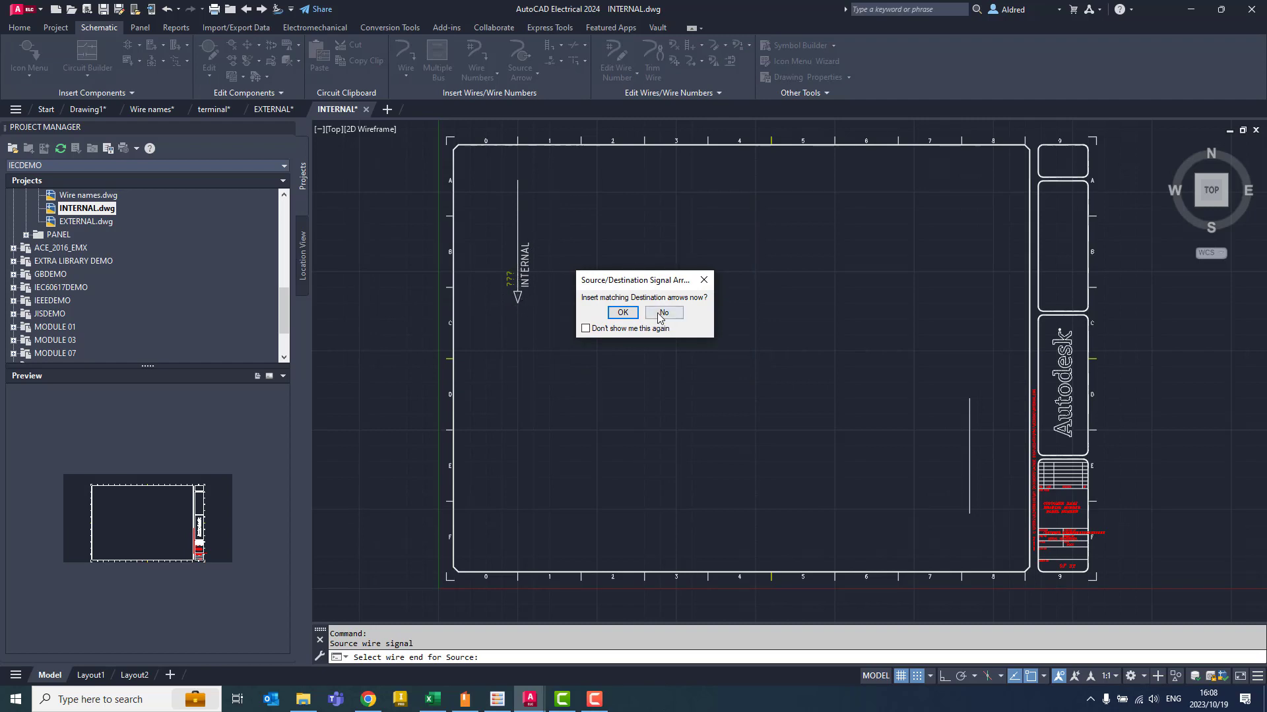
left_click_drag(648, 284, 632, 264)
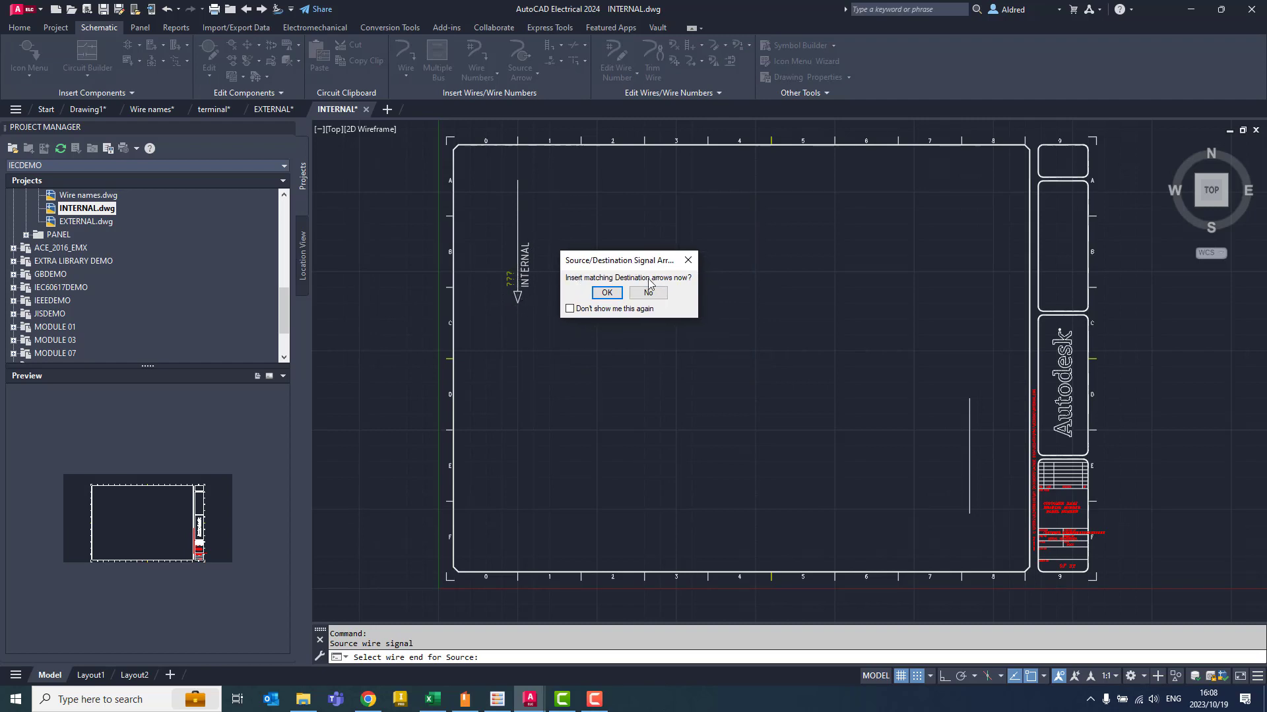
left_click(603, 292)
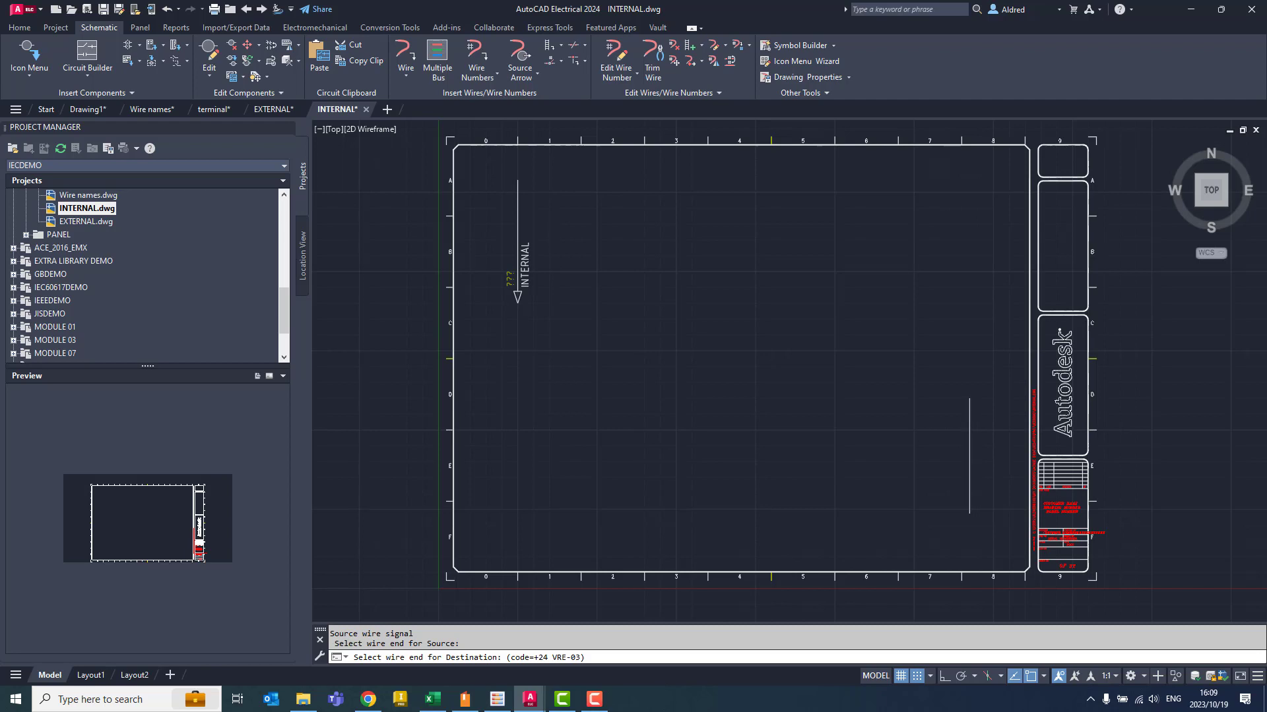
left_click(971, 404)
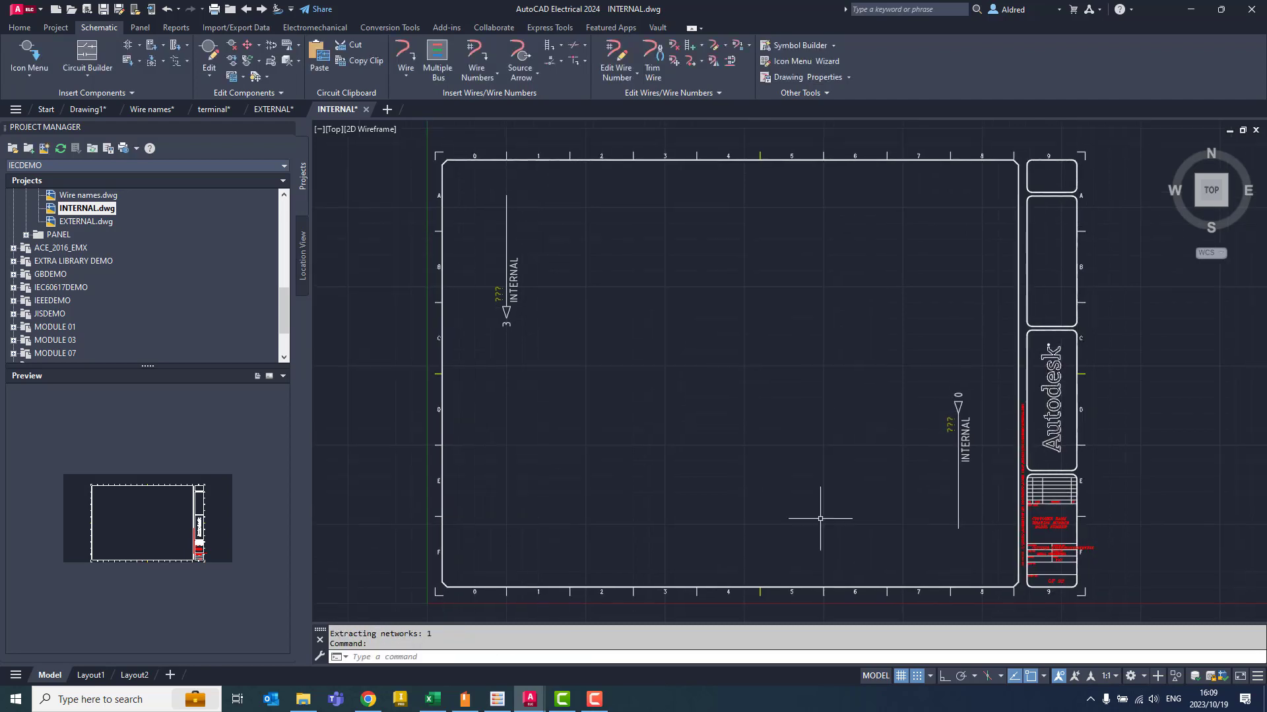
- Draw two more vertical wires, one right of the source wire and one left of the destination wire
left_click(416, 58)
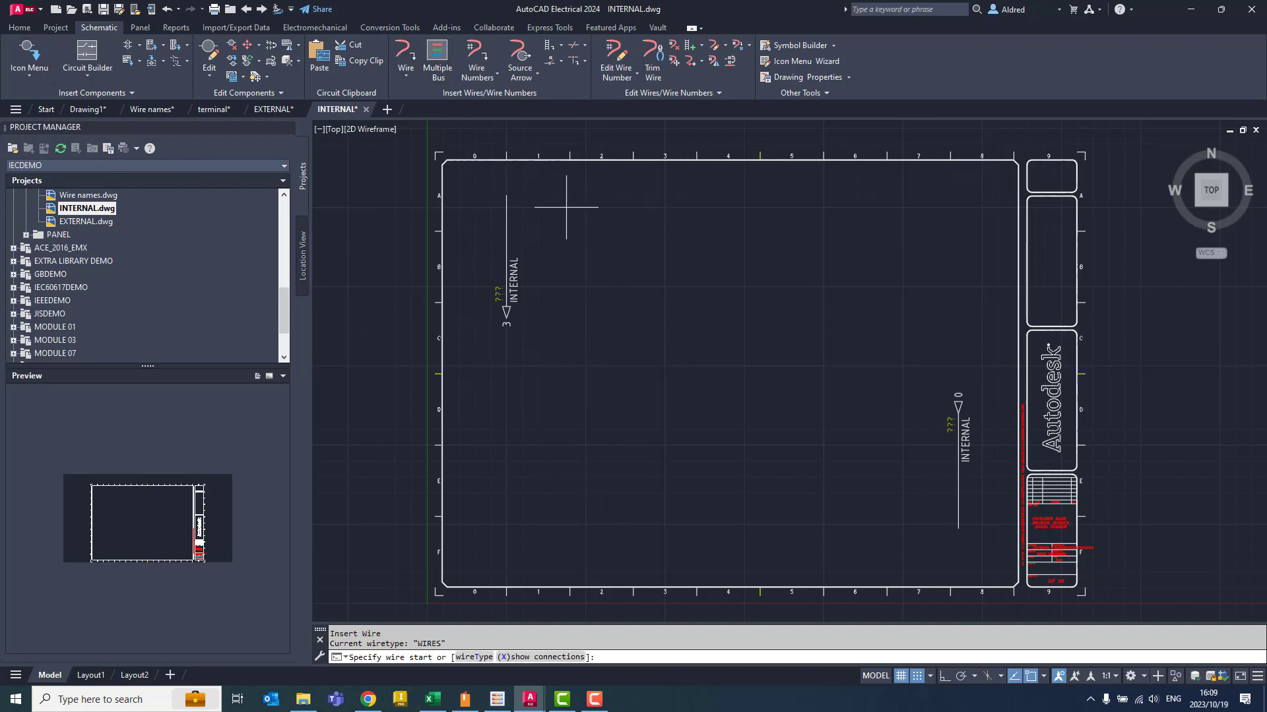
left_click(565, 207)
left_click(565, 314)
key("Escape")
key("Return")
left_click(864, 374)
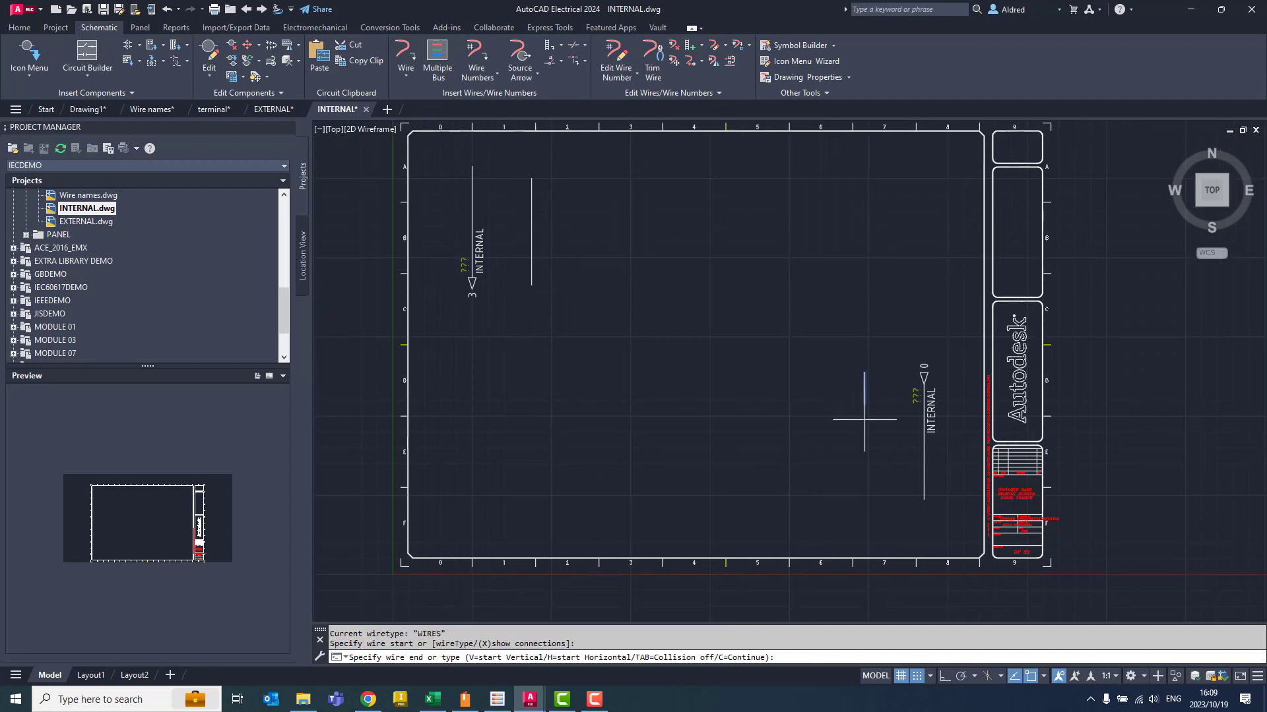
left_click(864, 491)
key("Escape")
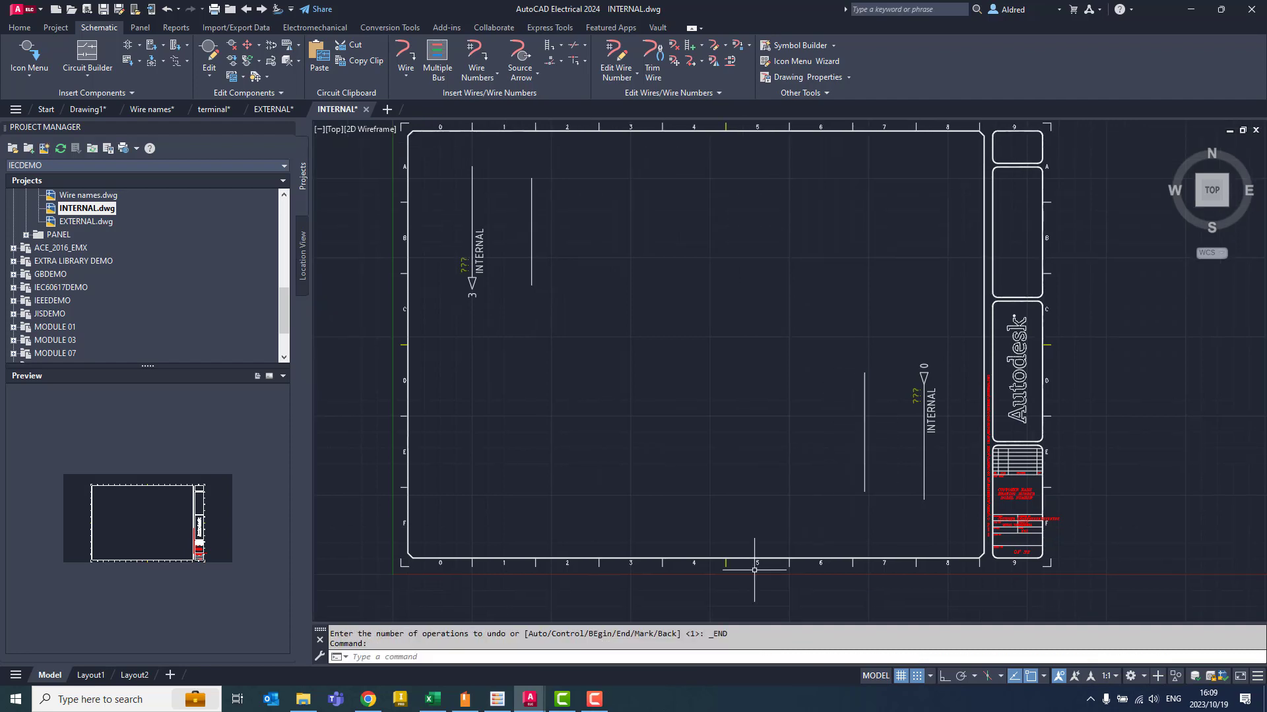
- Add a source arrow coded +24 VRE-04, described INTERNAL 2, to the new upper wire without a matching destination
left_click(521, 51)
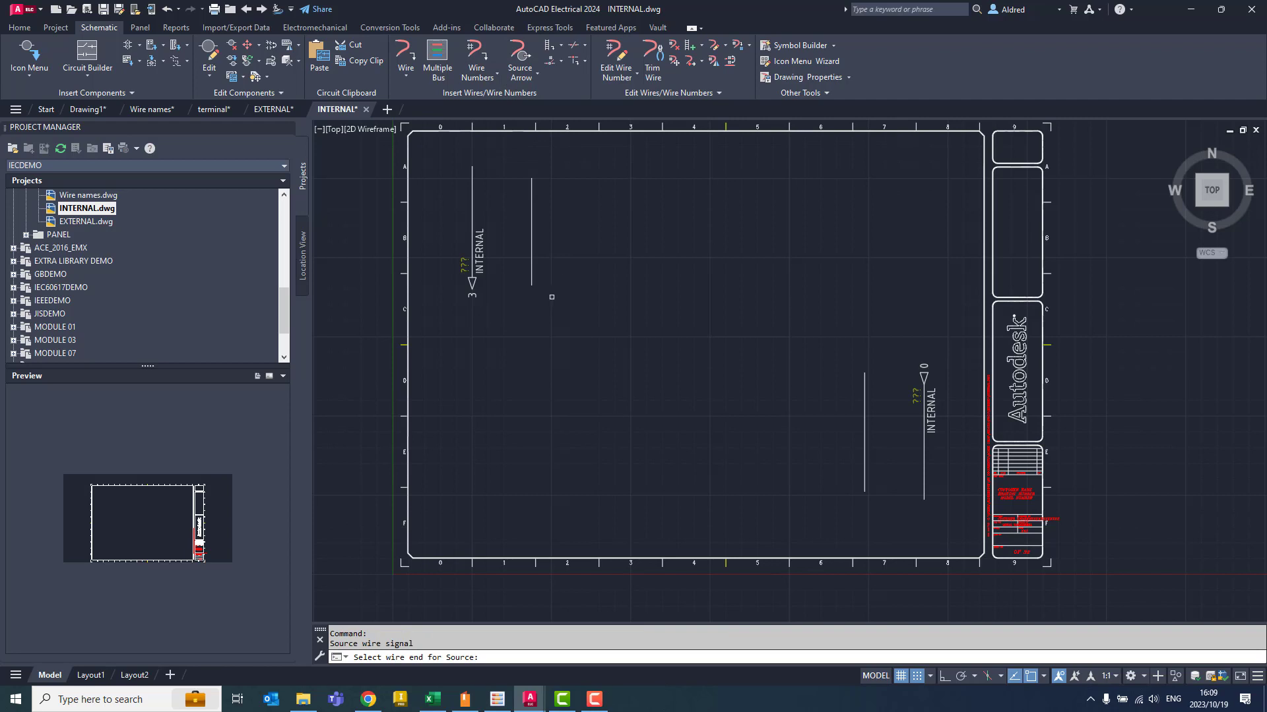
left_click(532, 282)
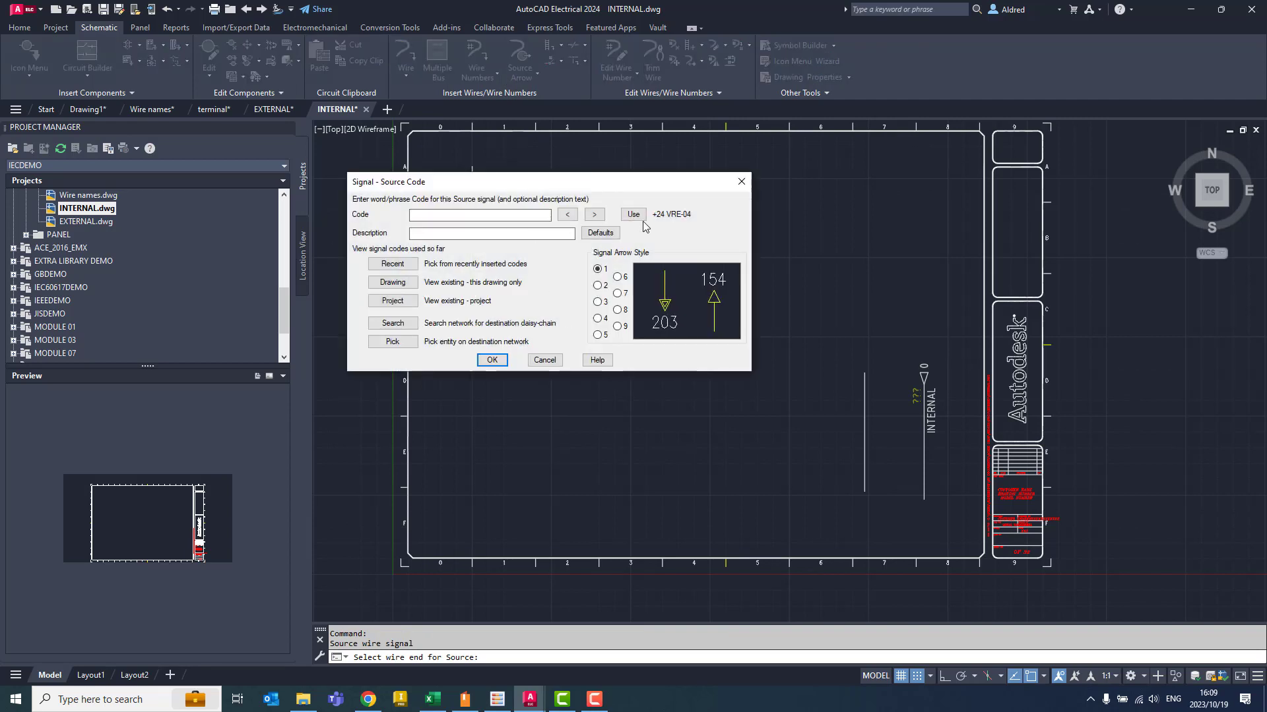
left_click(632, 214)
left_click(448, 233)
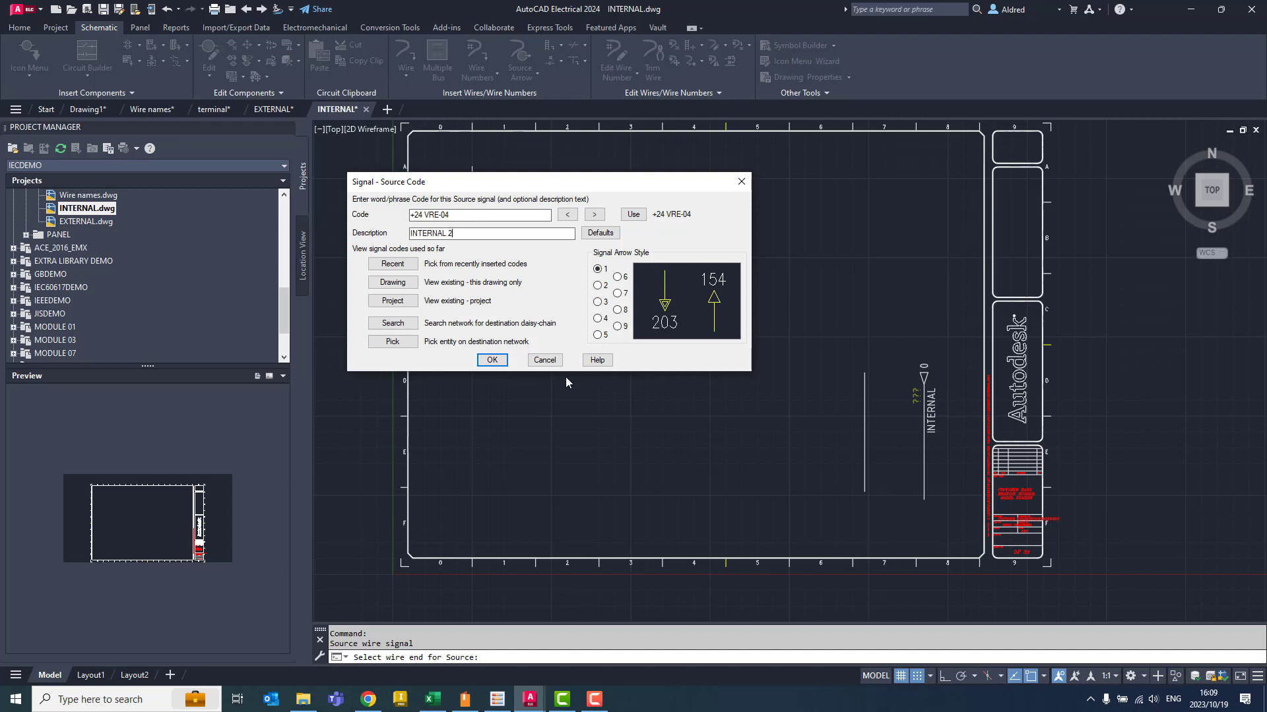
left_click(491, 360)
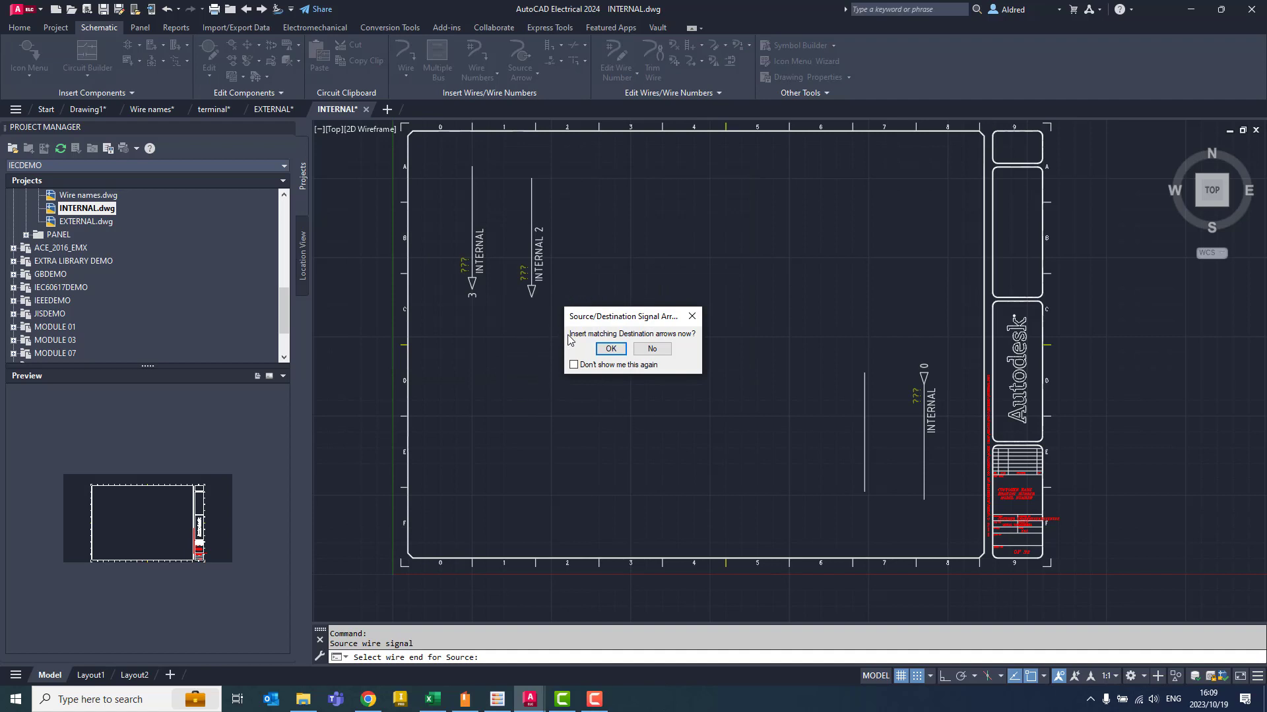
left_click_drag(600, 320, 584, 288)
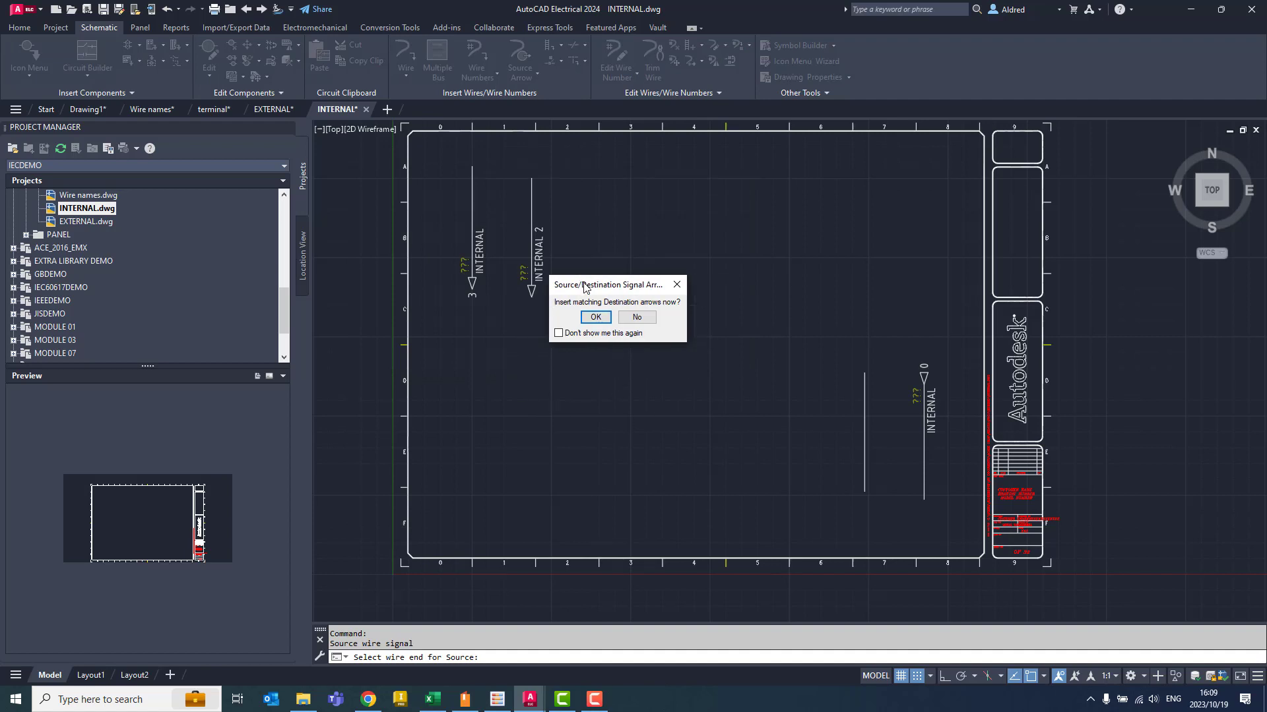
left_click(638, 318)
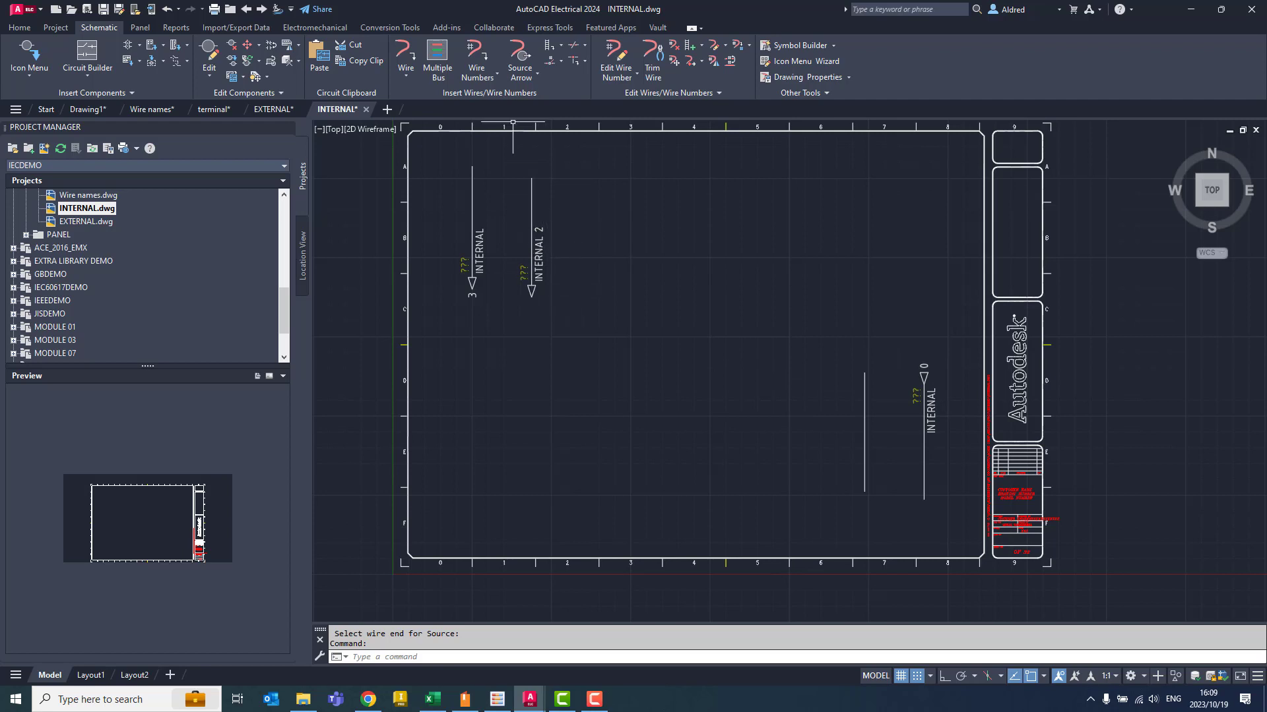
- Put a destination arrow on the new lower wire's top end, linked to recent code +24 VRE-04
left_click(538, 79)
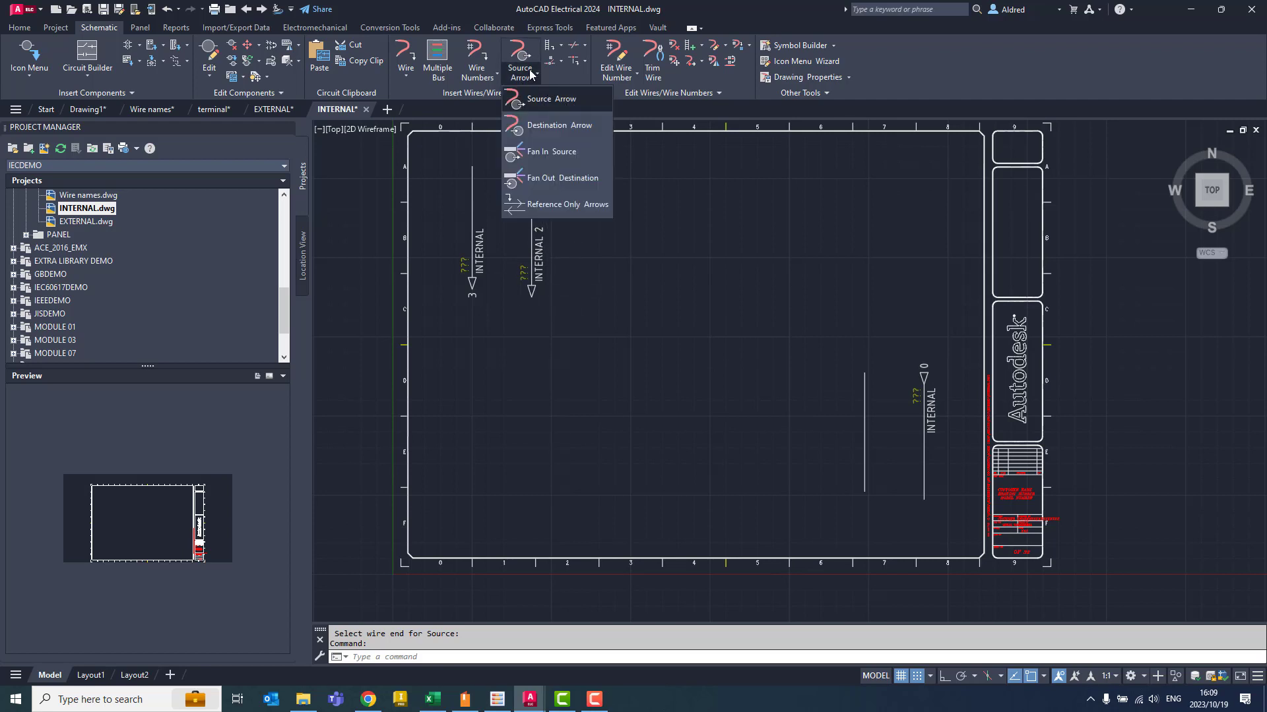
left_click(539, 127)
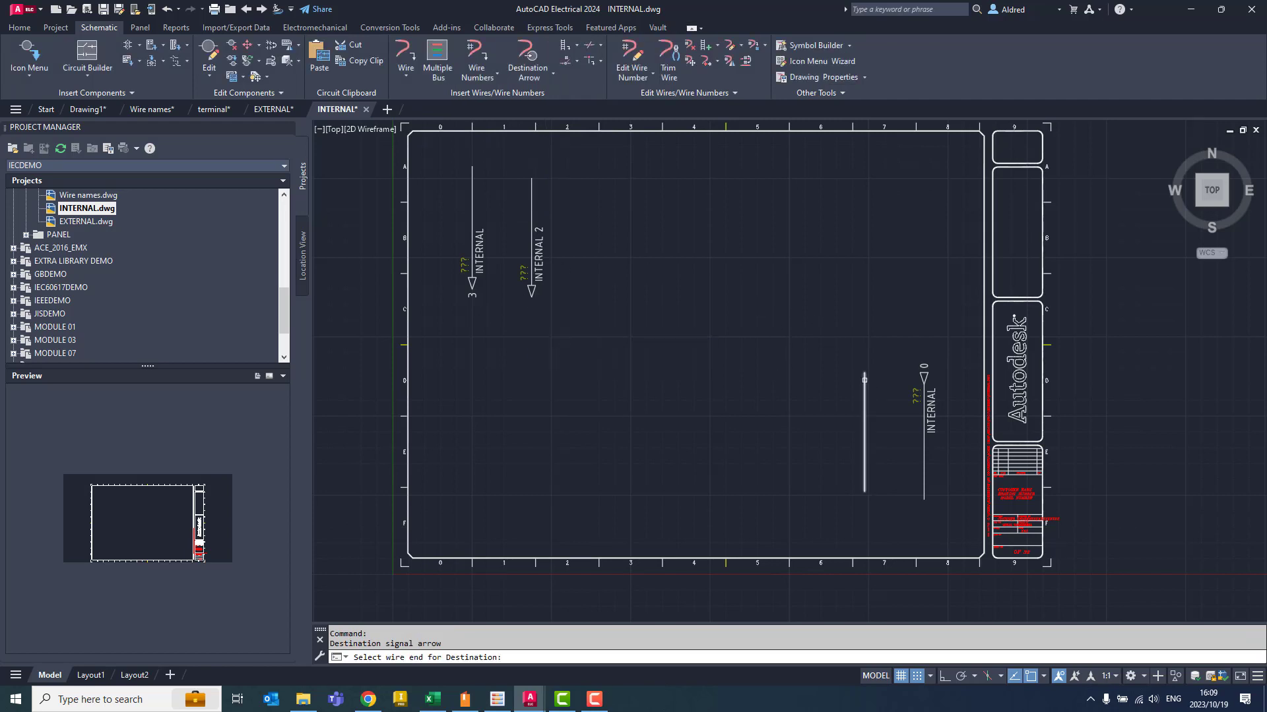
left_click(864, 380)
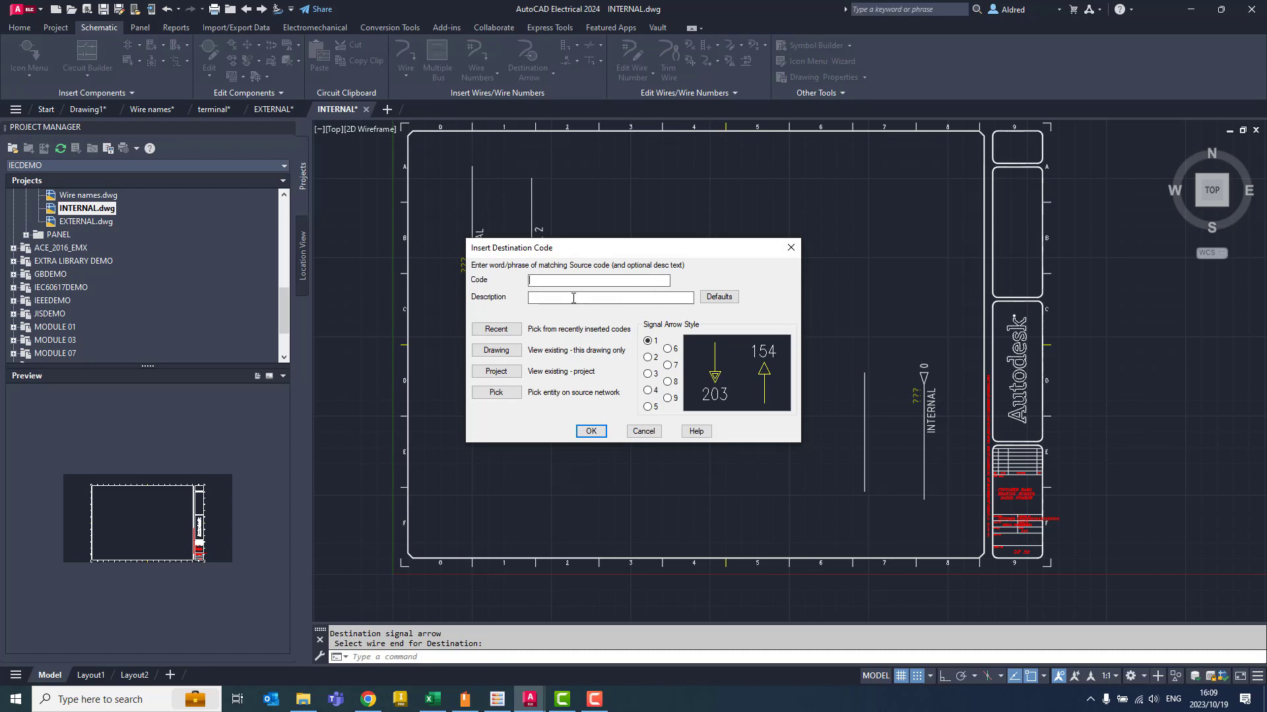
left_click(496, 330)
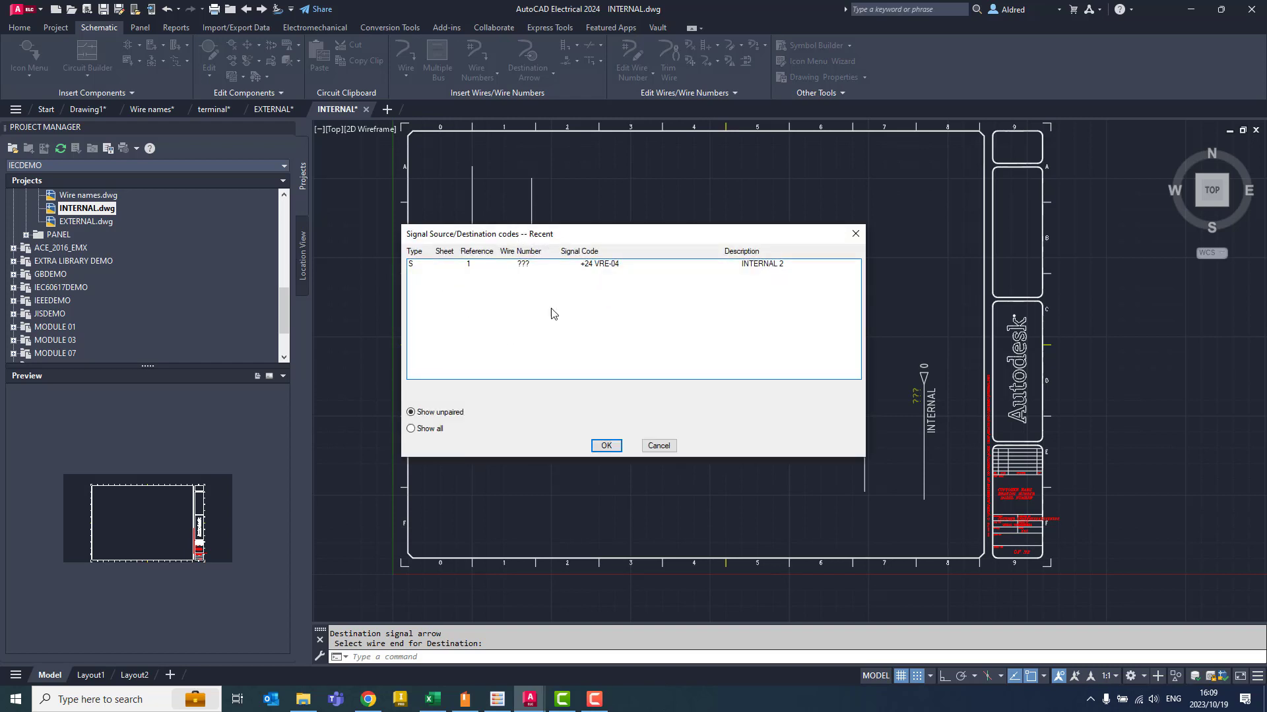
left_click(597, 267)
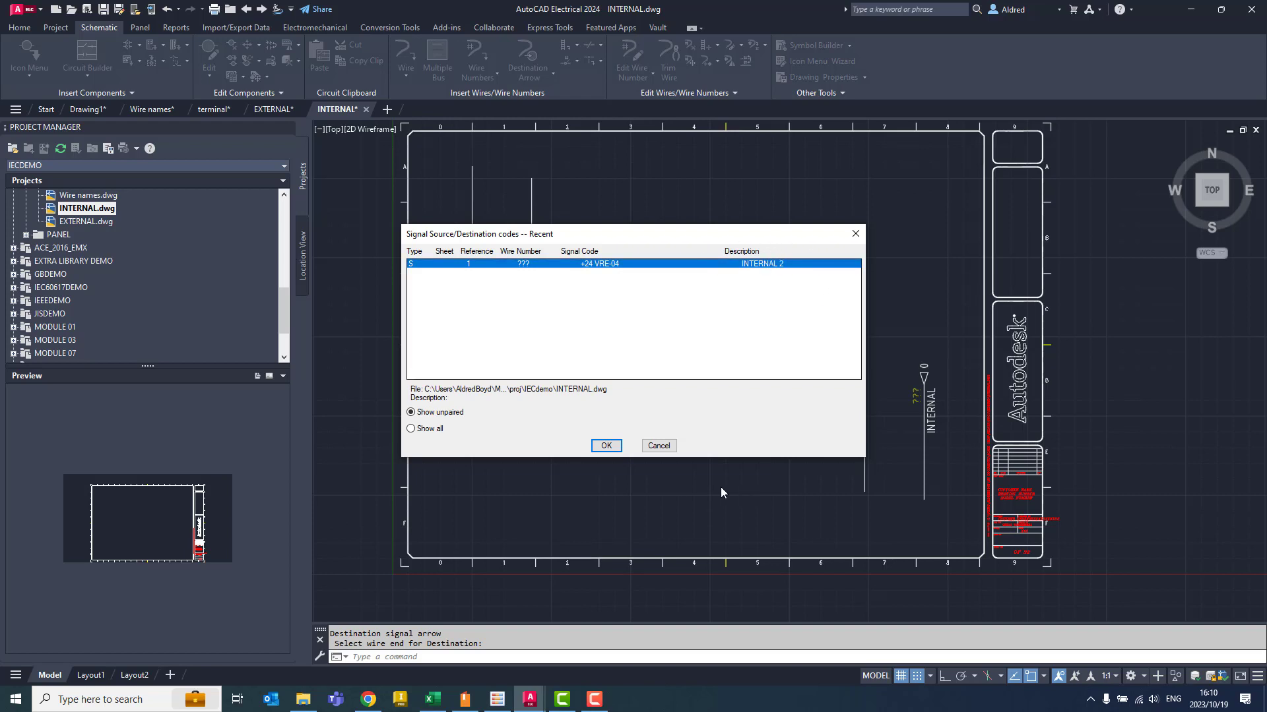
left_click(605, 446)
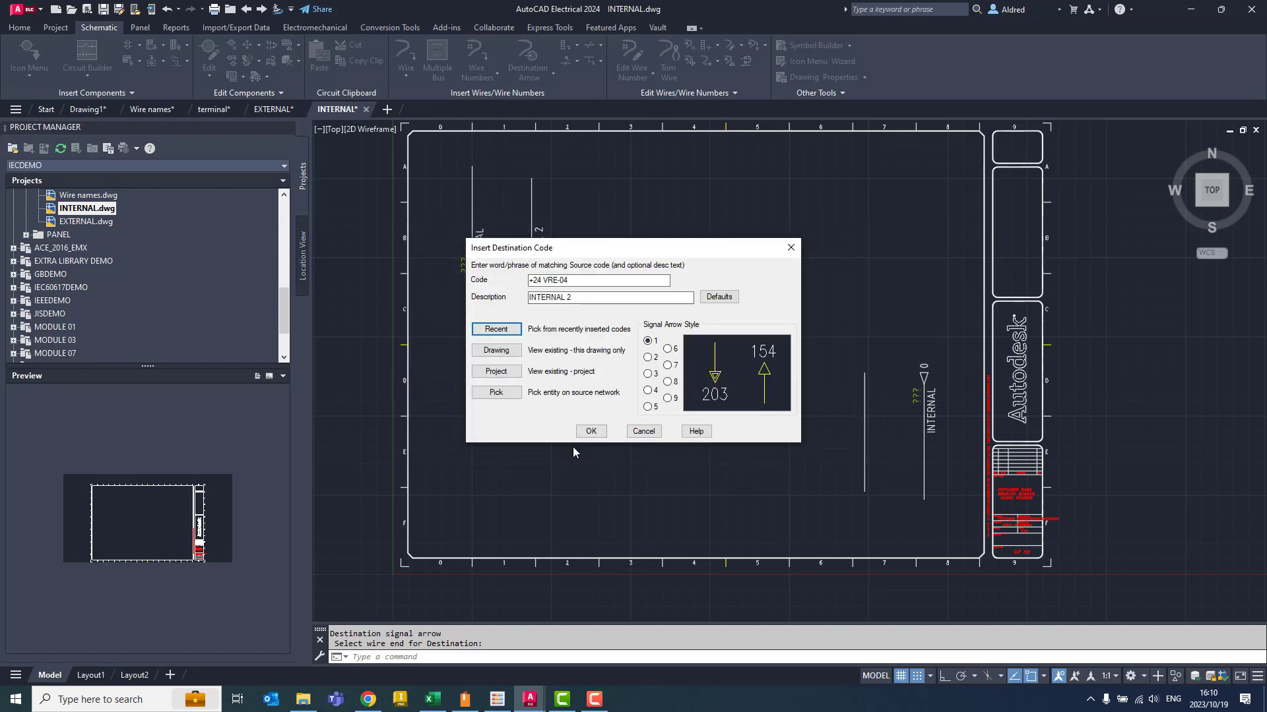
left_click(590, 431)
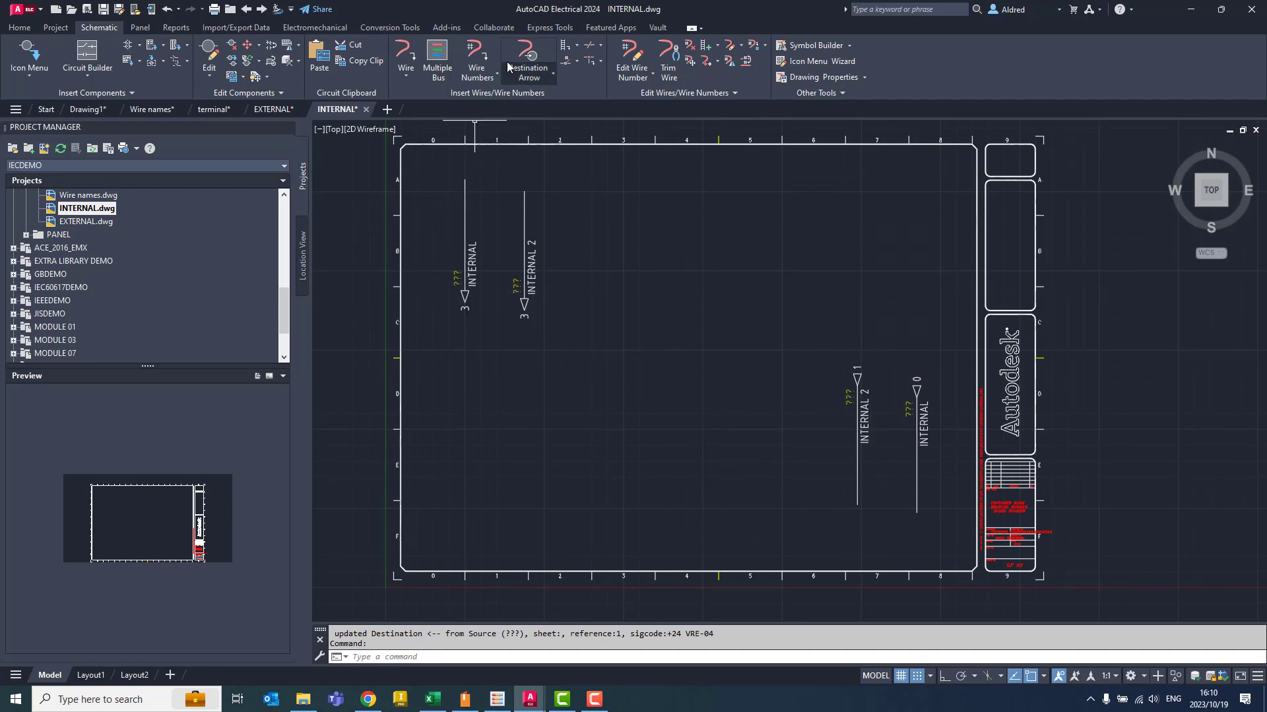
- Tag all wires drawing-wide so they get numbers 55 and 56, then pan to check them
left_click(477, 56)
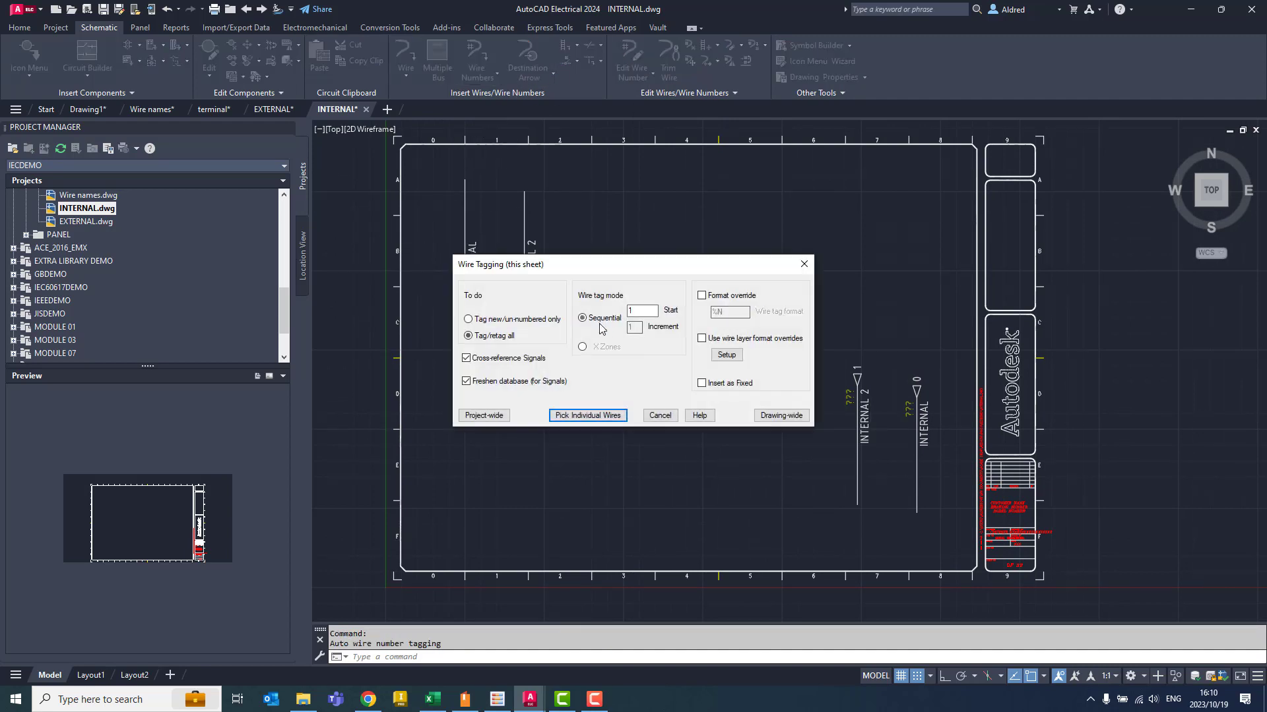
left_click(781, 415)
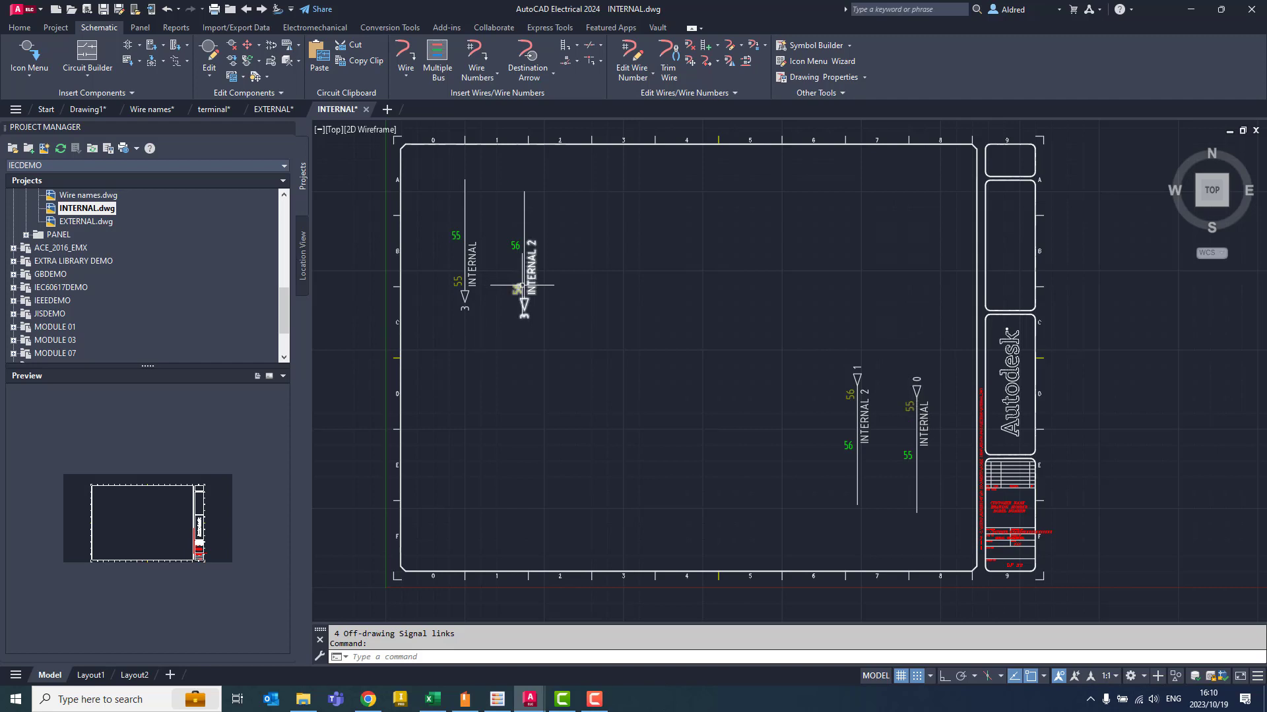
middle_click_drag(631, 389, 629, 351)
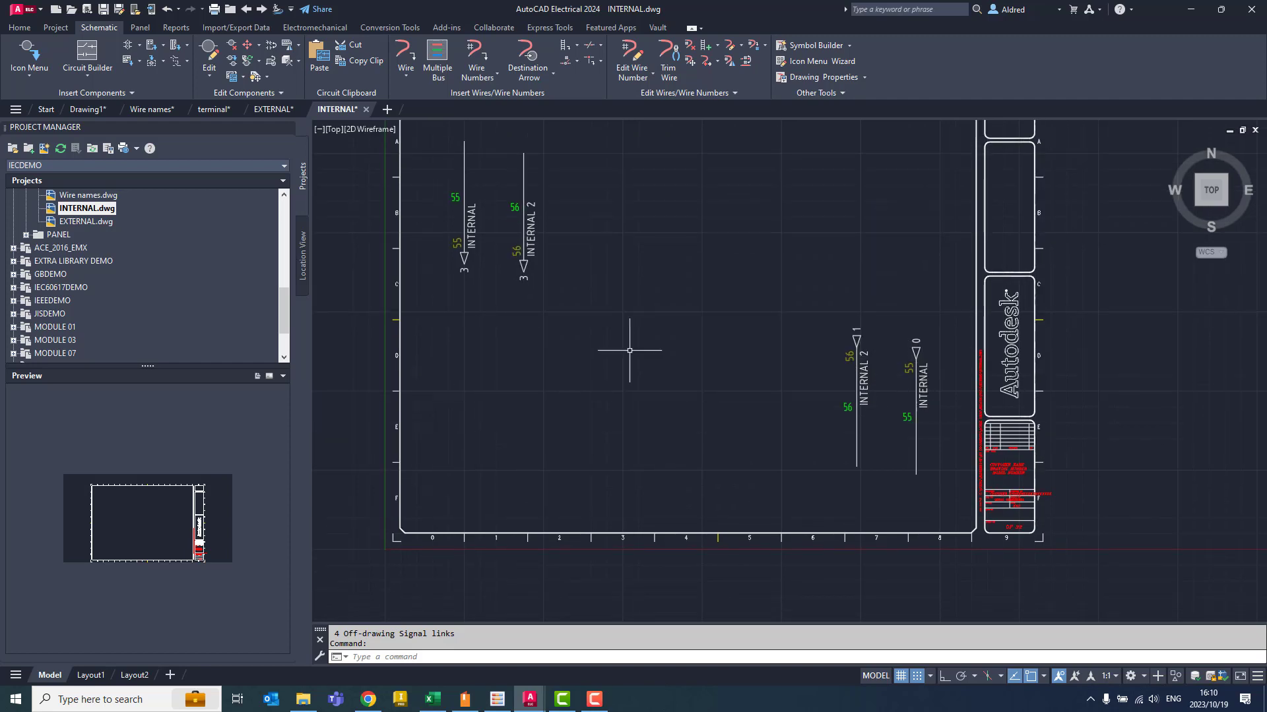
middle_click_drag(629, 309, 620, 343)
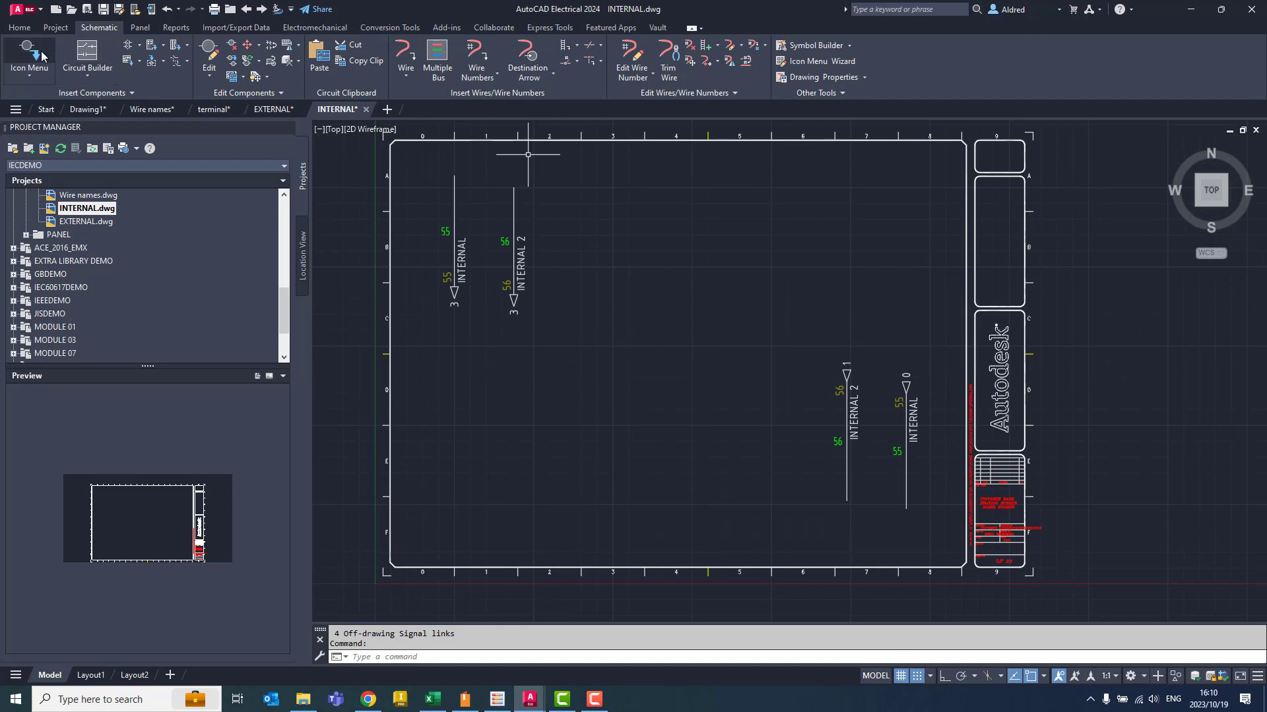
- Draw a horizontal wire near the sheet's top right
left_click(405, 56)
left_click(779, 195)
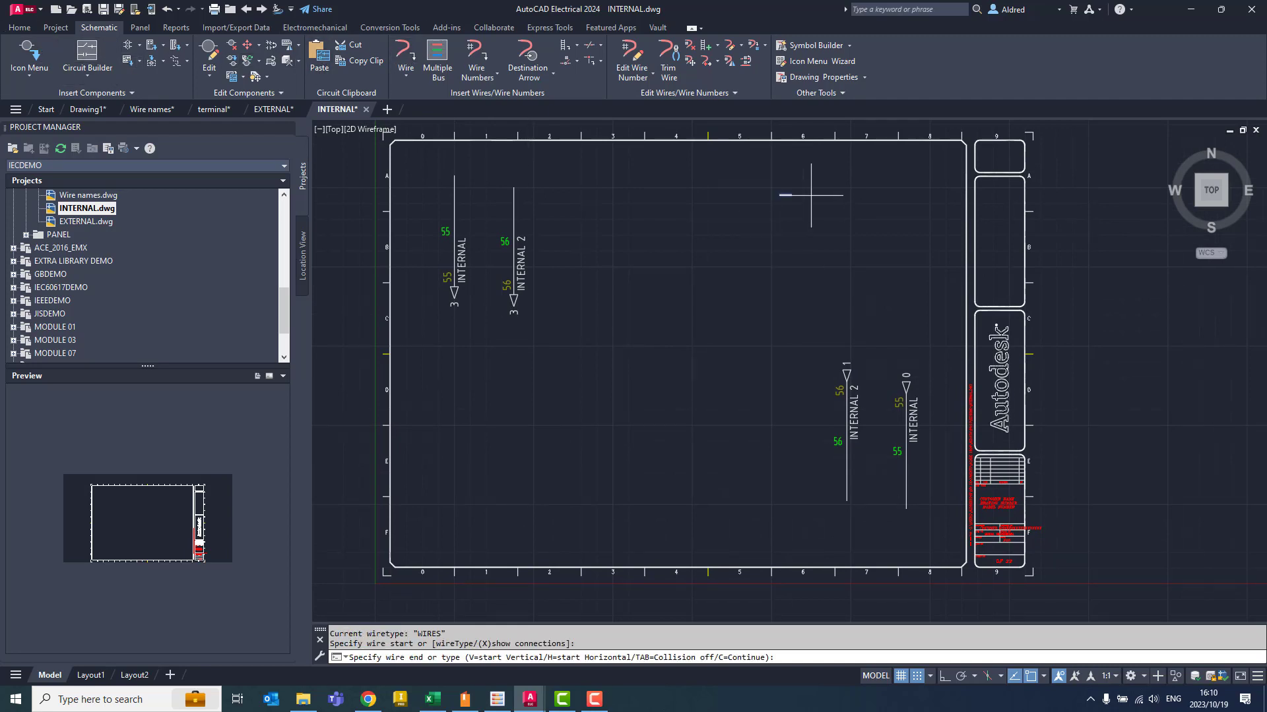
left_click(910, 195)
key("Escape")
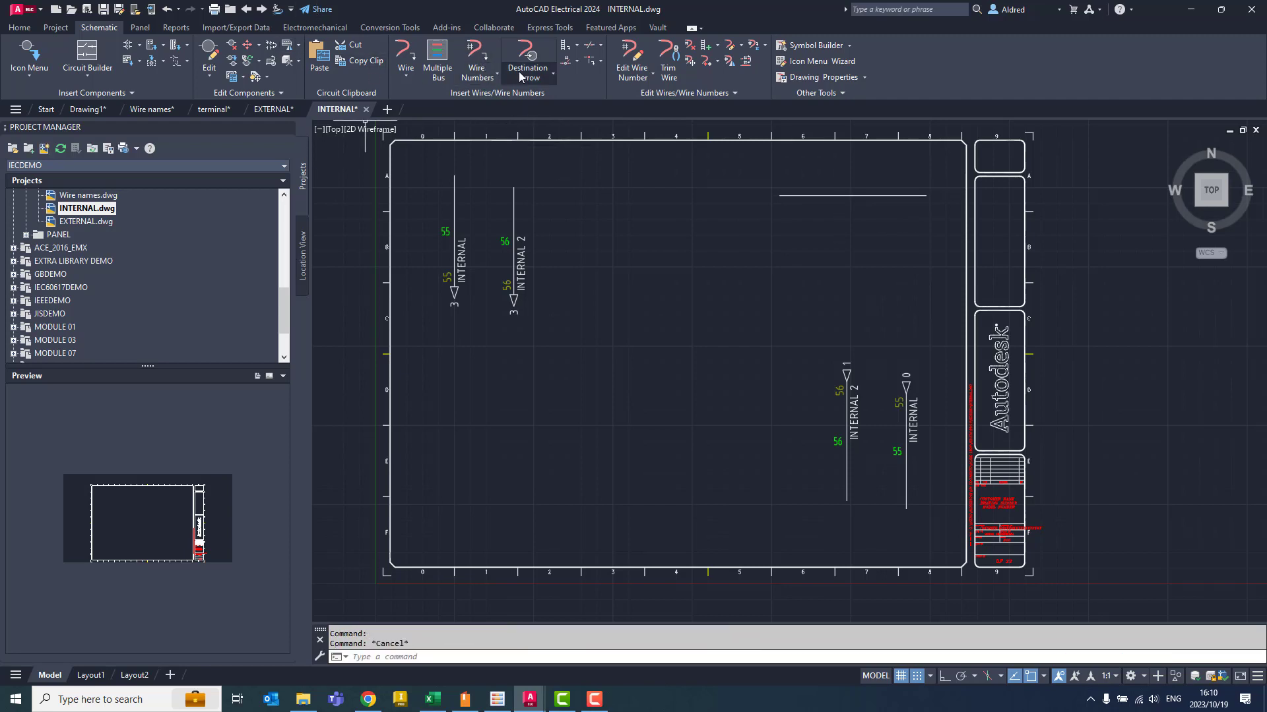
- Give its right end a source arrow coded +24 VRE-05, described EXTERNAL, with no matching destination yet
left_click(553, 73)
left_click(538, 98)
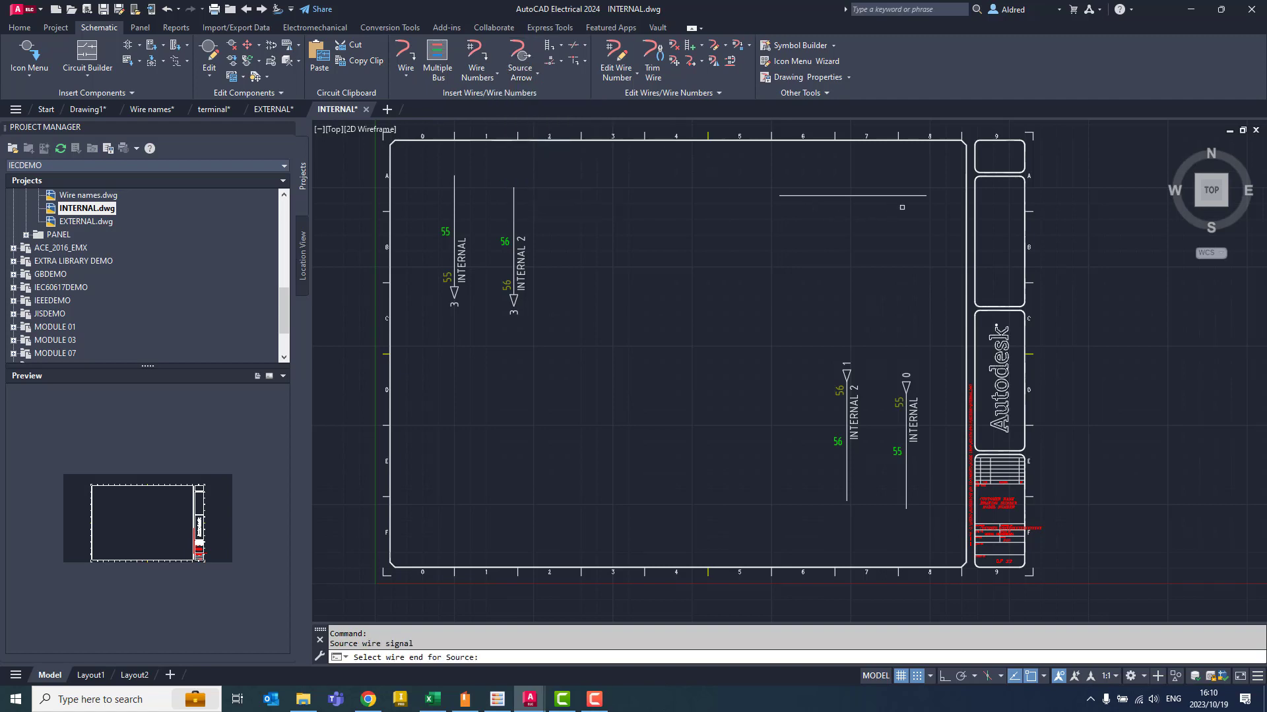
left_click(922, 195)
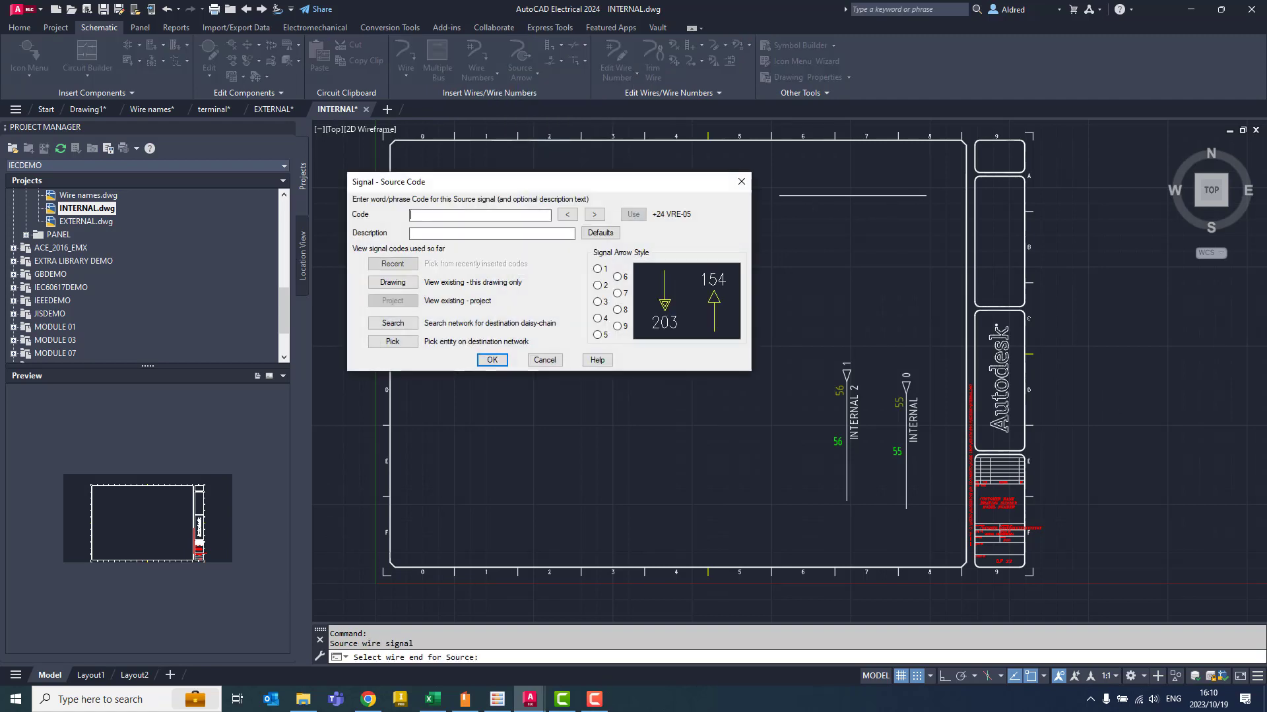
left_click(633, 214)
left_click(478, 235)
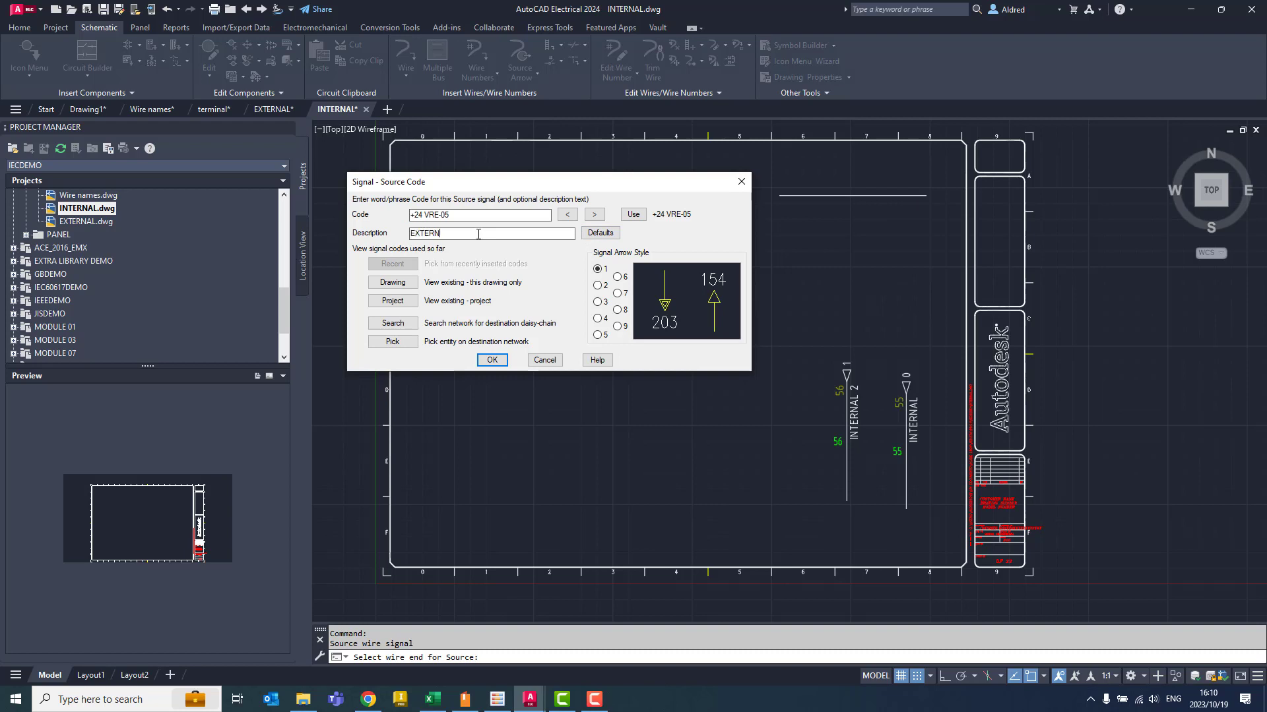
left_click(492, 360)
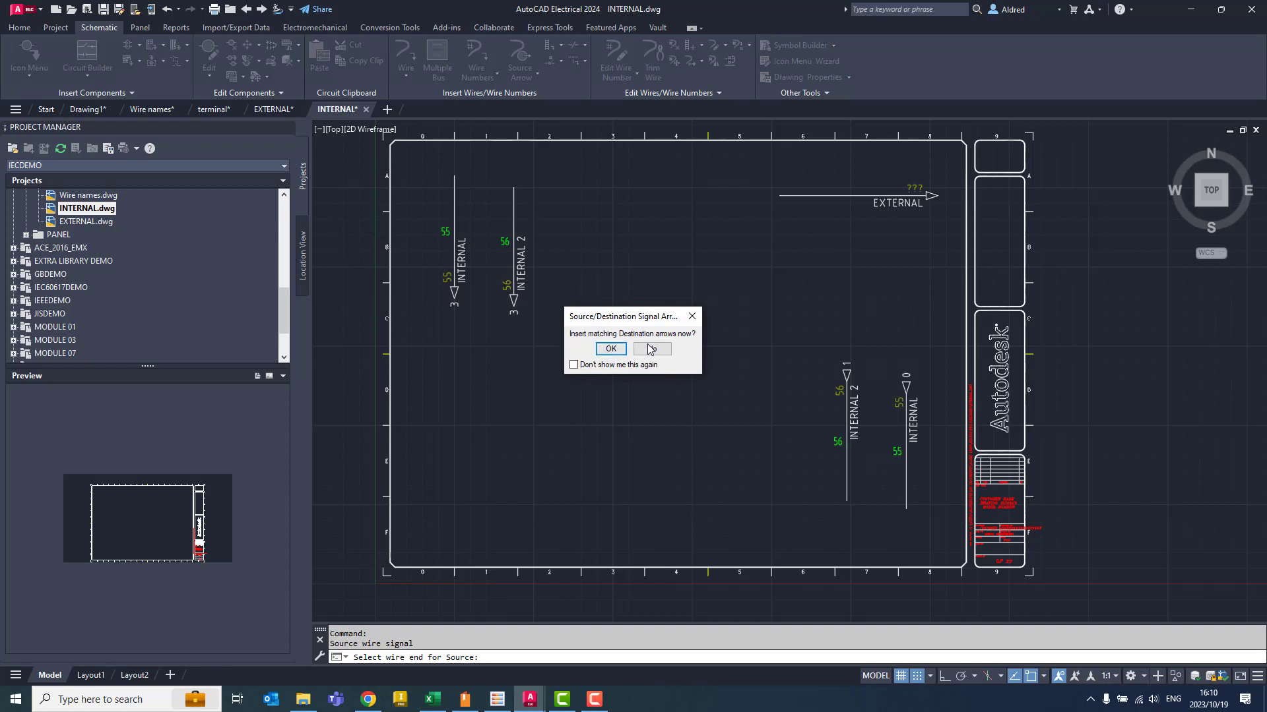
left_click(651, 349)
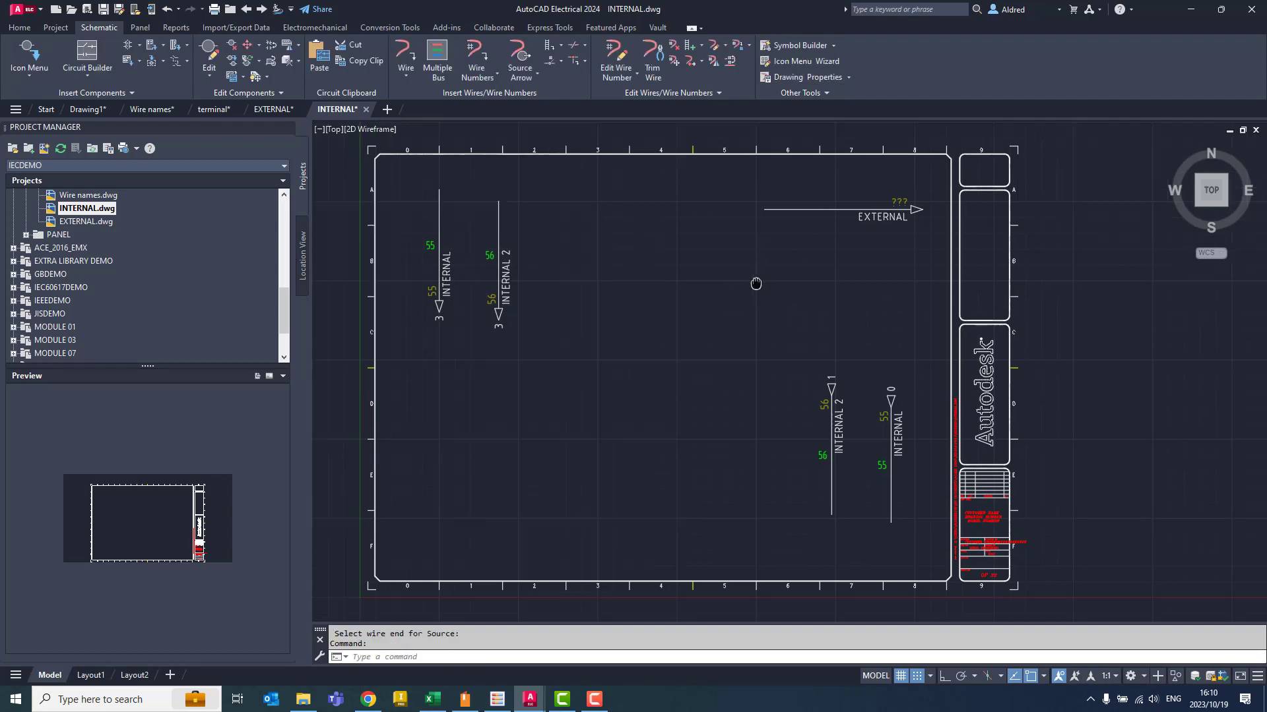
- In EXTERNAL.dwg, draw a short horizontal wire near the upper left and start a destination arrow
middle_click_drag(756, 283, 741, 294)
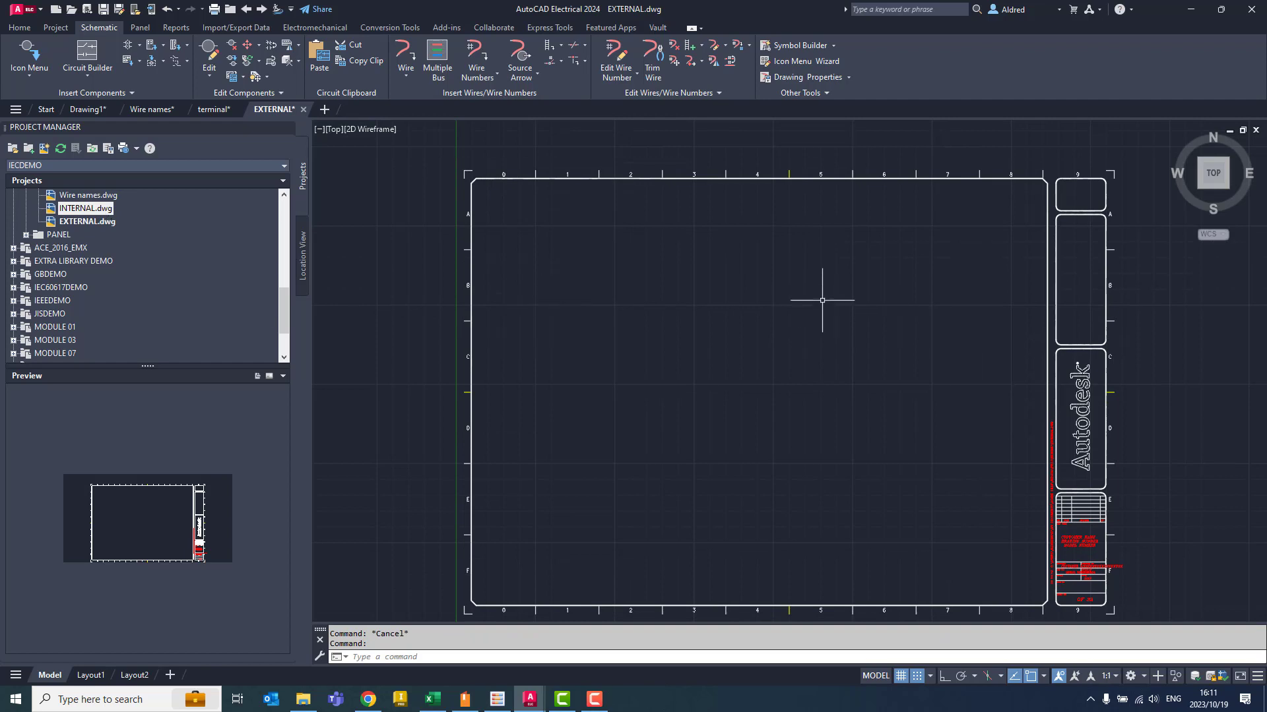
left_click(413, 60)
left_click(511, 225)
left_click(643, 223)
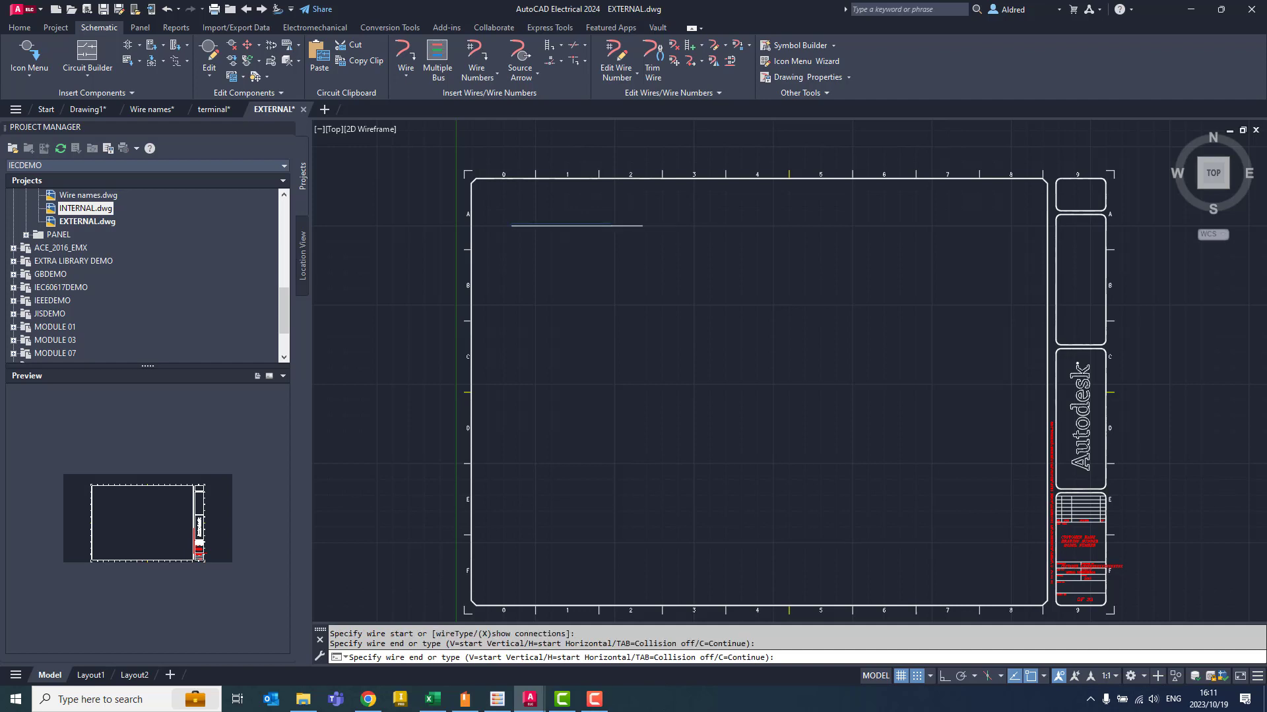
key("Escape")
middle_click_drag(573, 272, 603, 284)
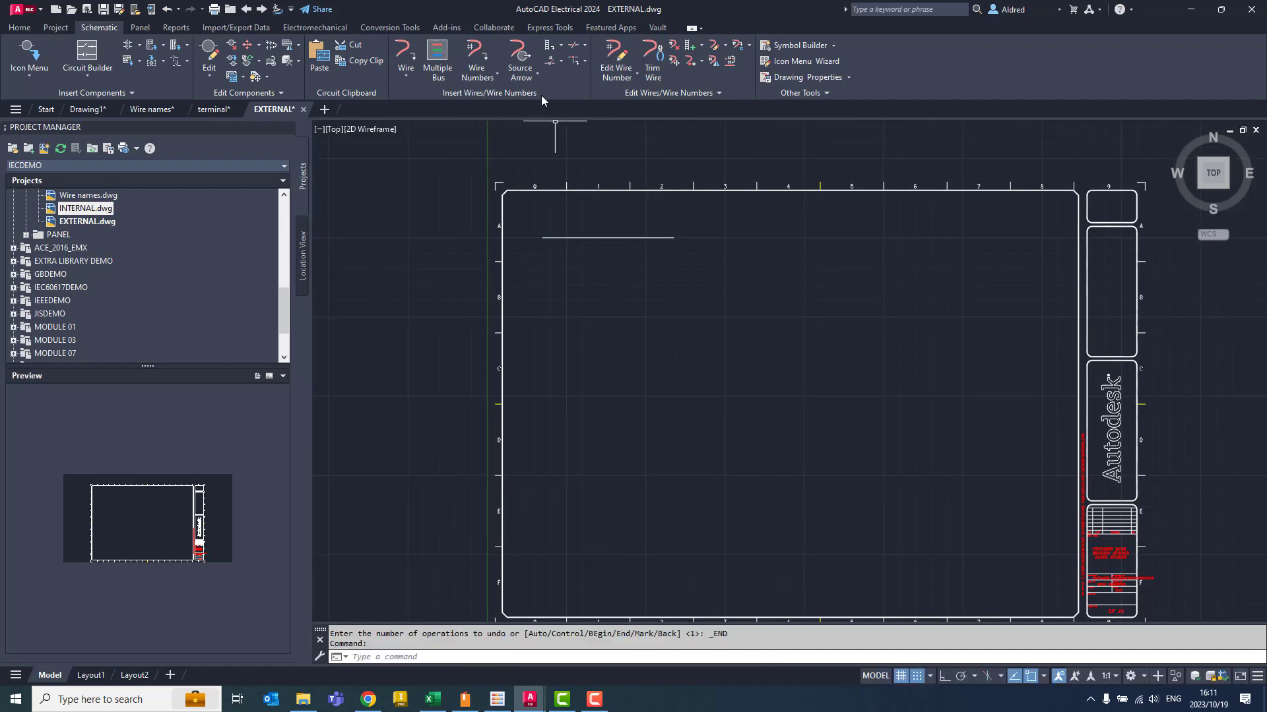
left_click(522, 77)
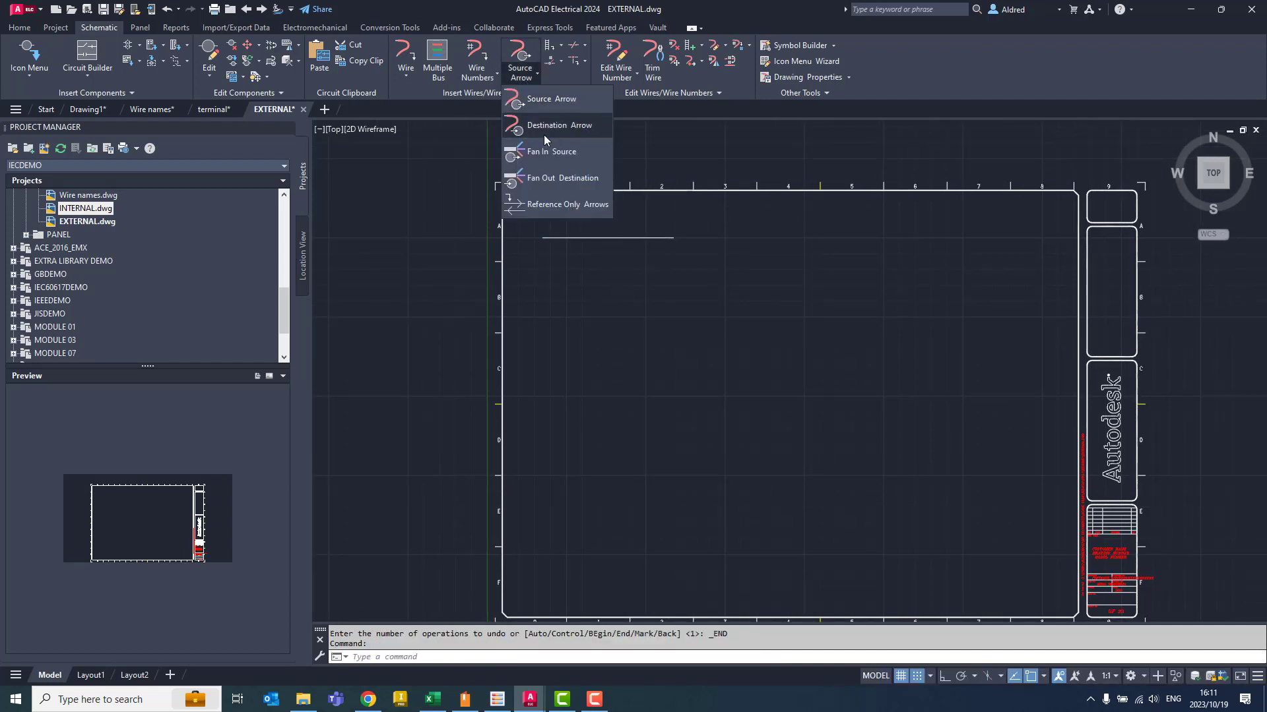
left_click(544, 132)
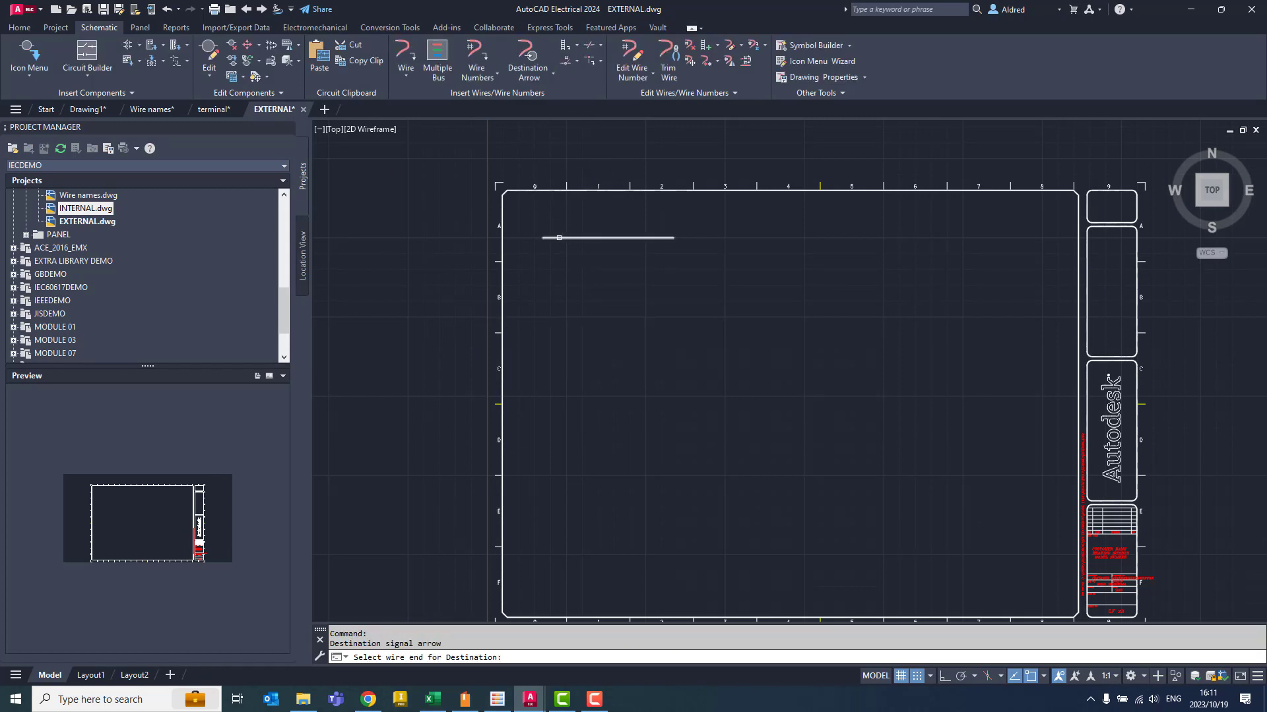
- Pick the wire's left end for the destination and check the recent and drawing code lists
left_click(552, 238)
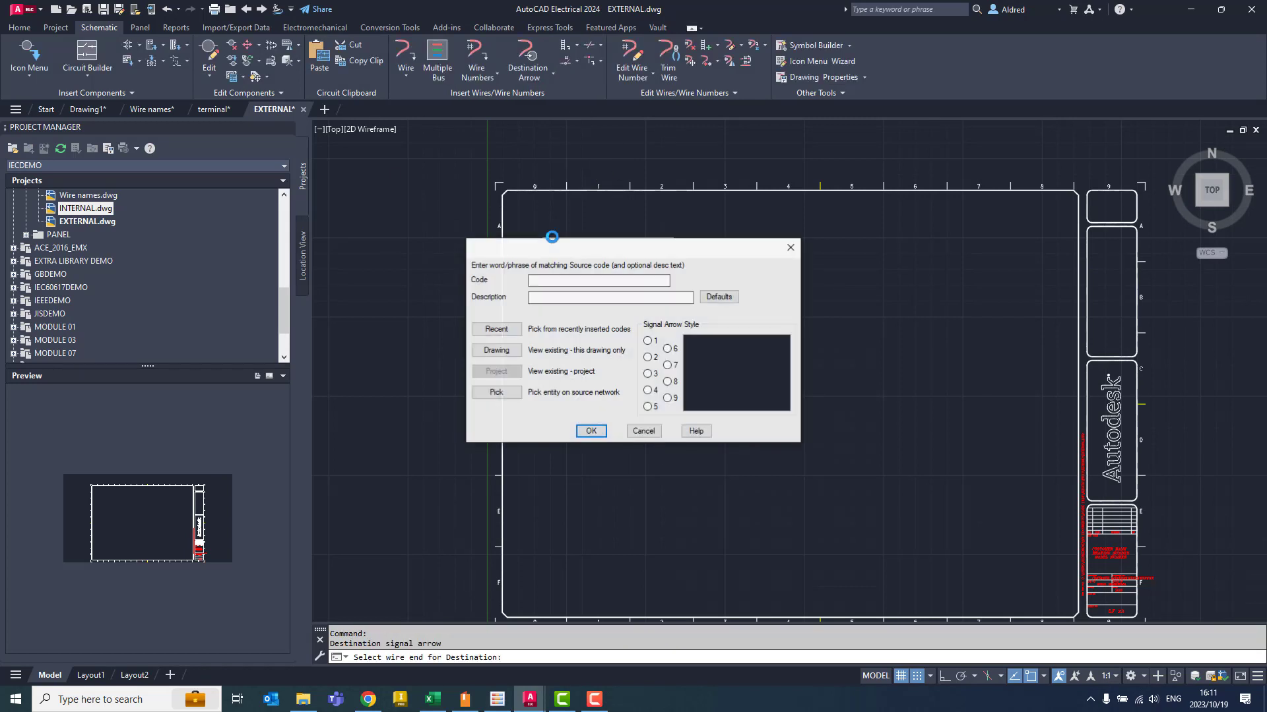
left_click(496, 329)
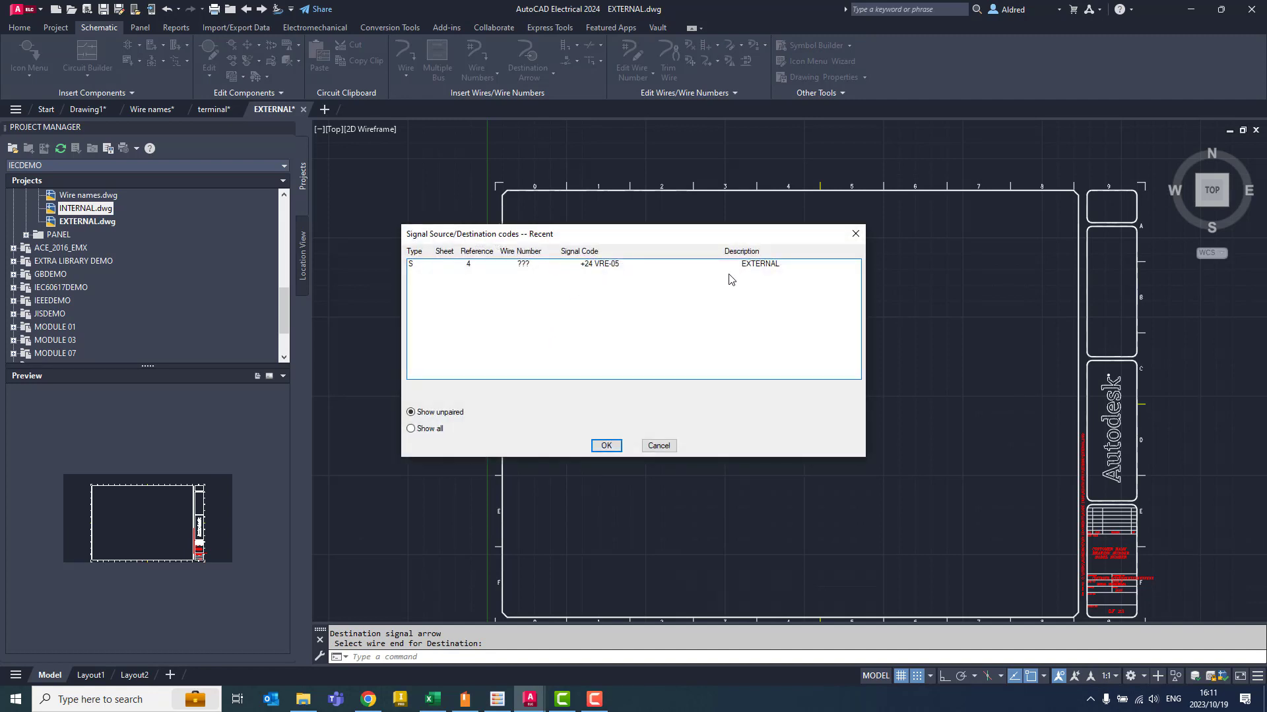
left_click(658, 446)
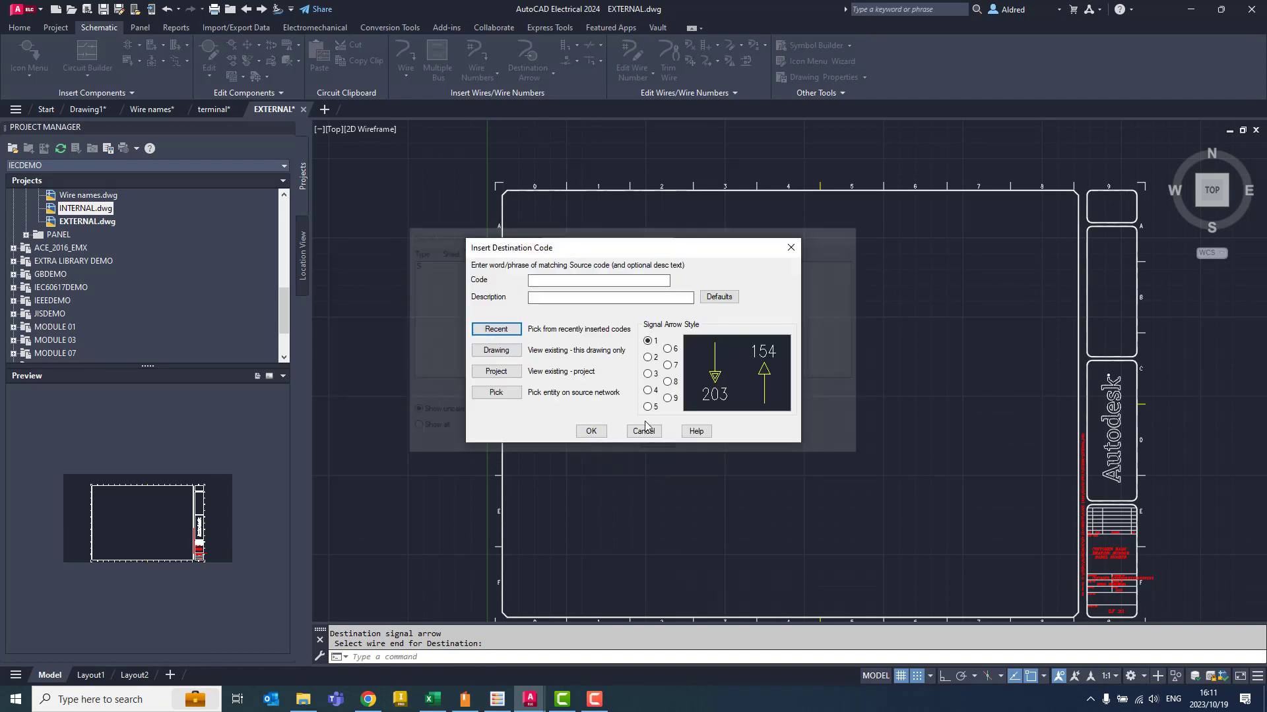
left_click(506, 353)
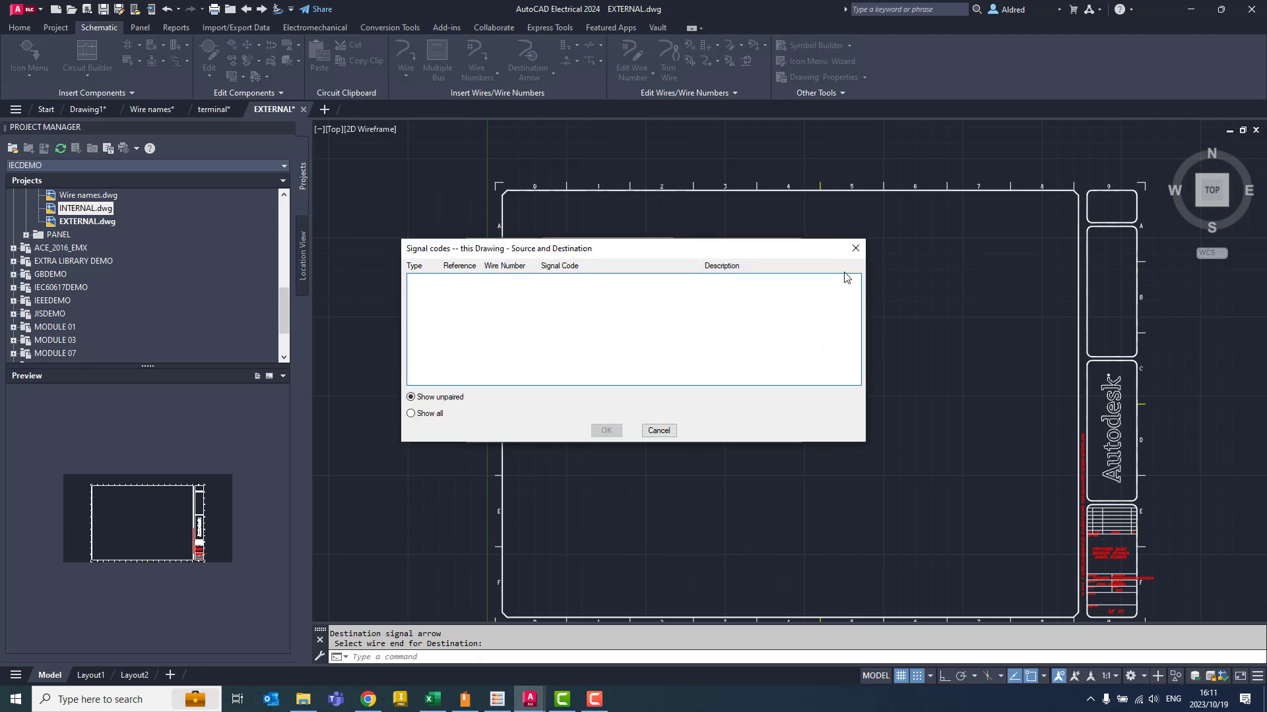
left_click(855, 249)
- Freshen the project code list, saving first, then link the destination to +24 VRE-05 EXTERNAL
left_click(494, 372)
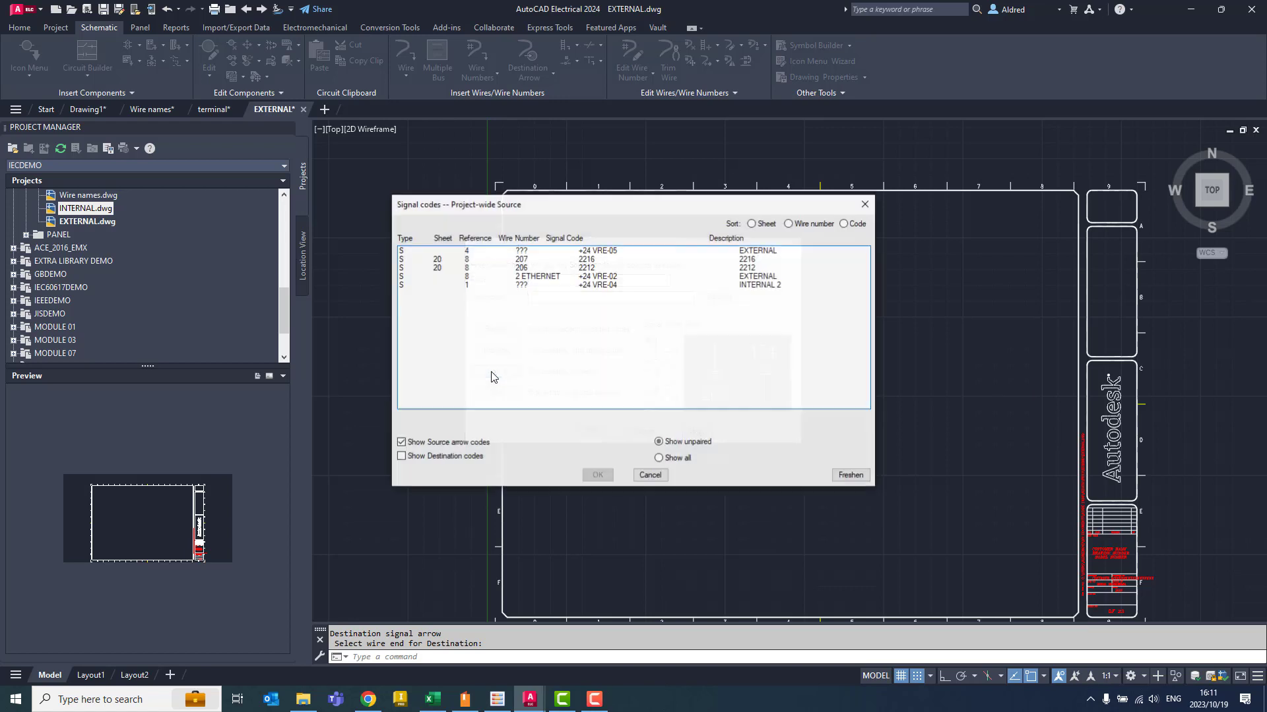
left_click(851, 475)
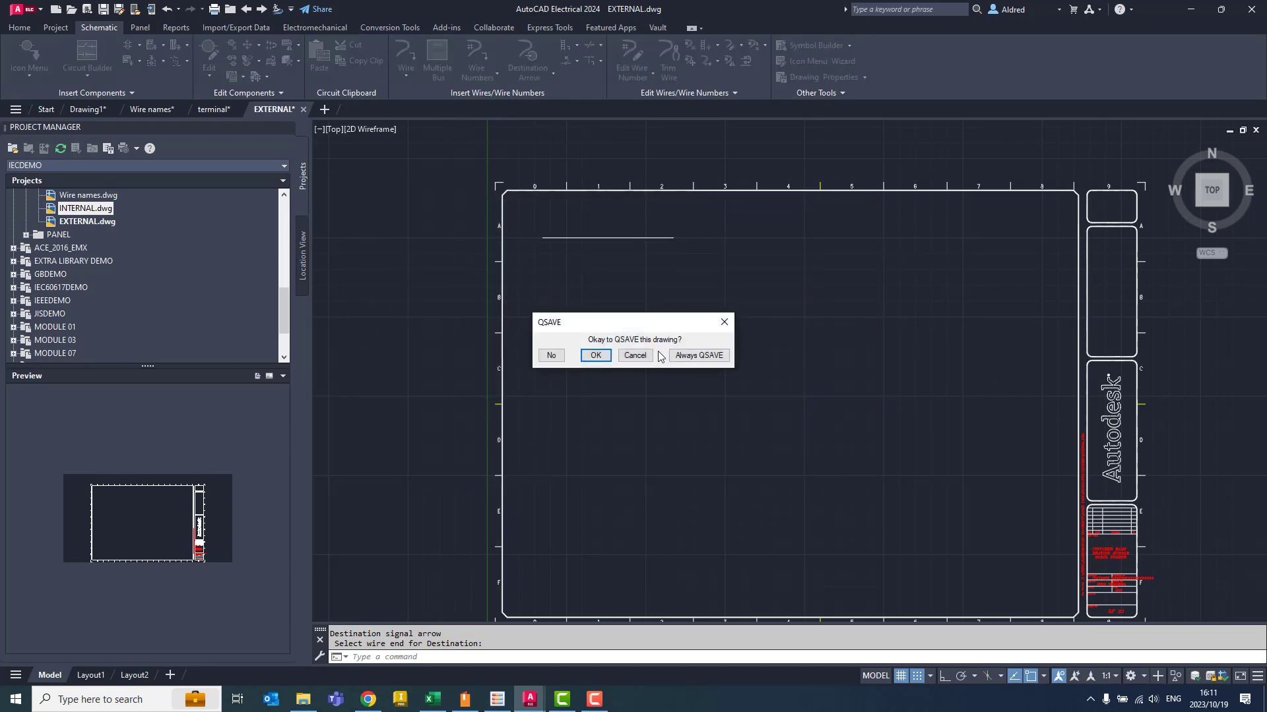
left_click(595, 356)
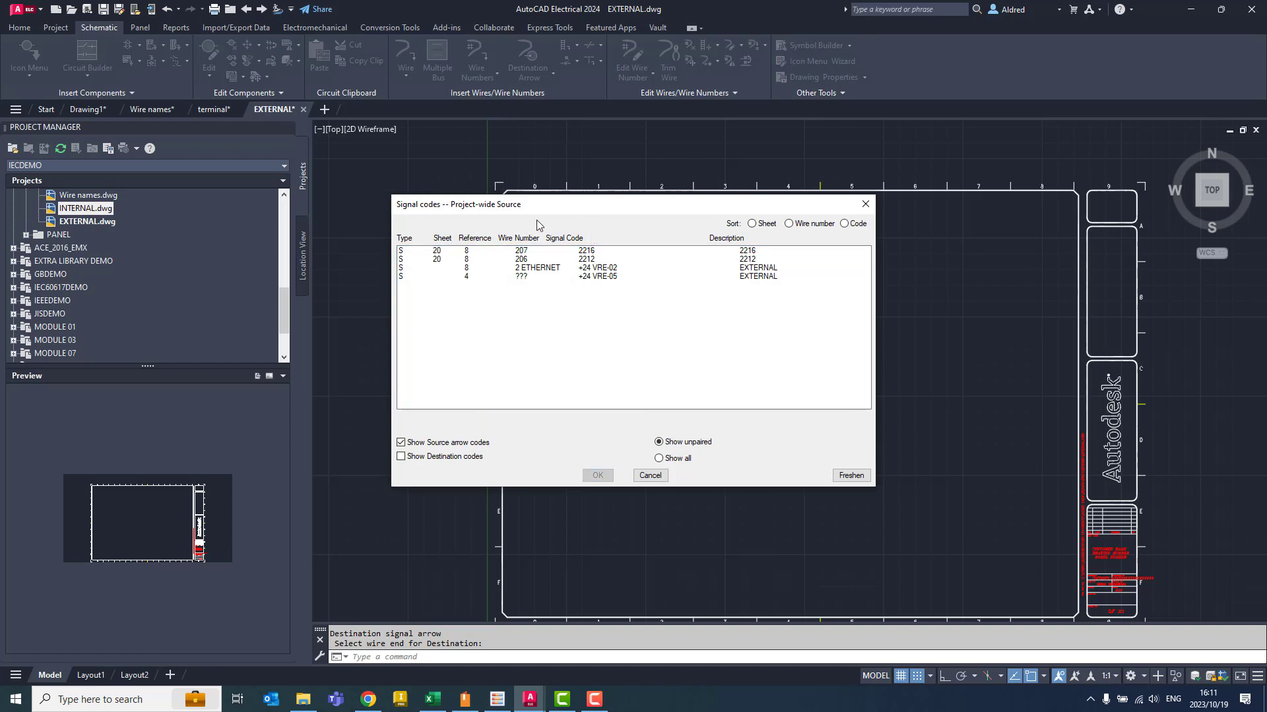
left_click(754, 279)
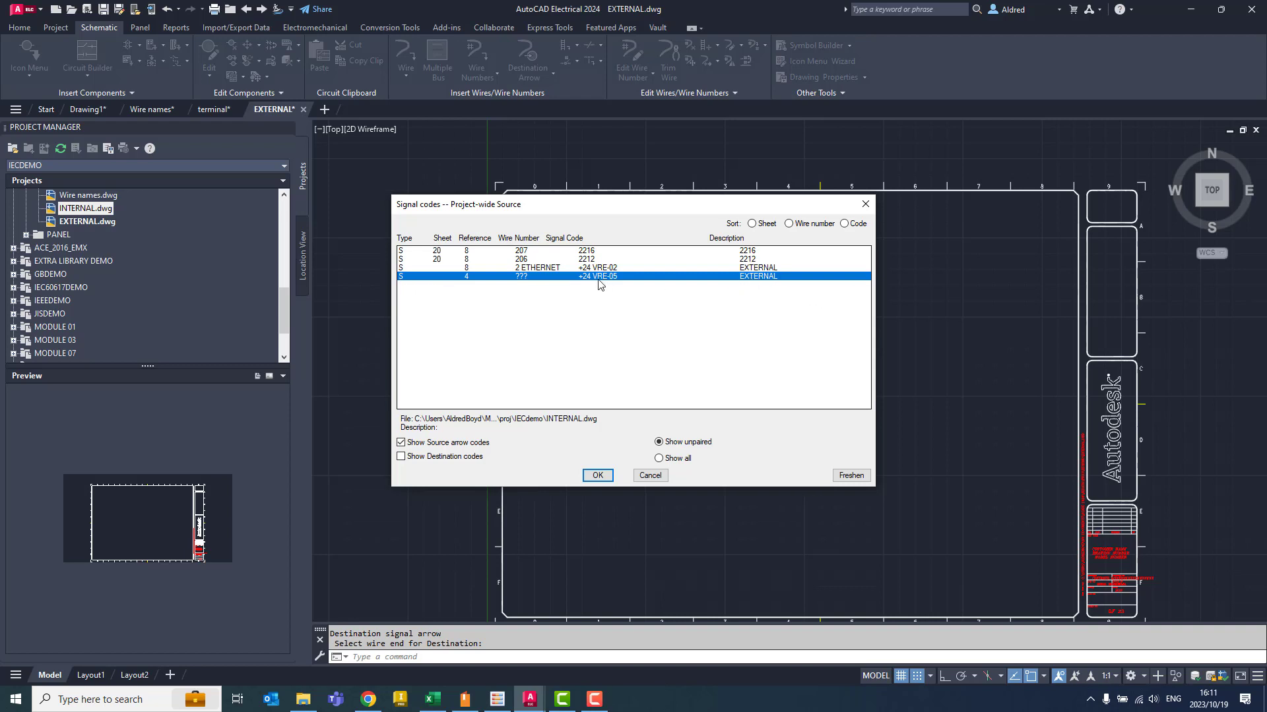
left_click(597, 475)
left_click(592, 428)
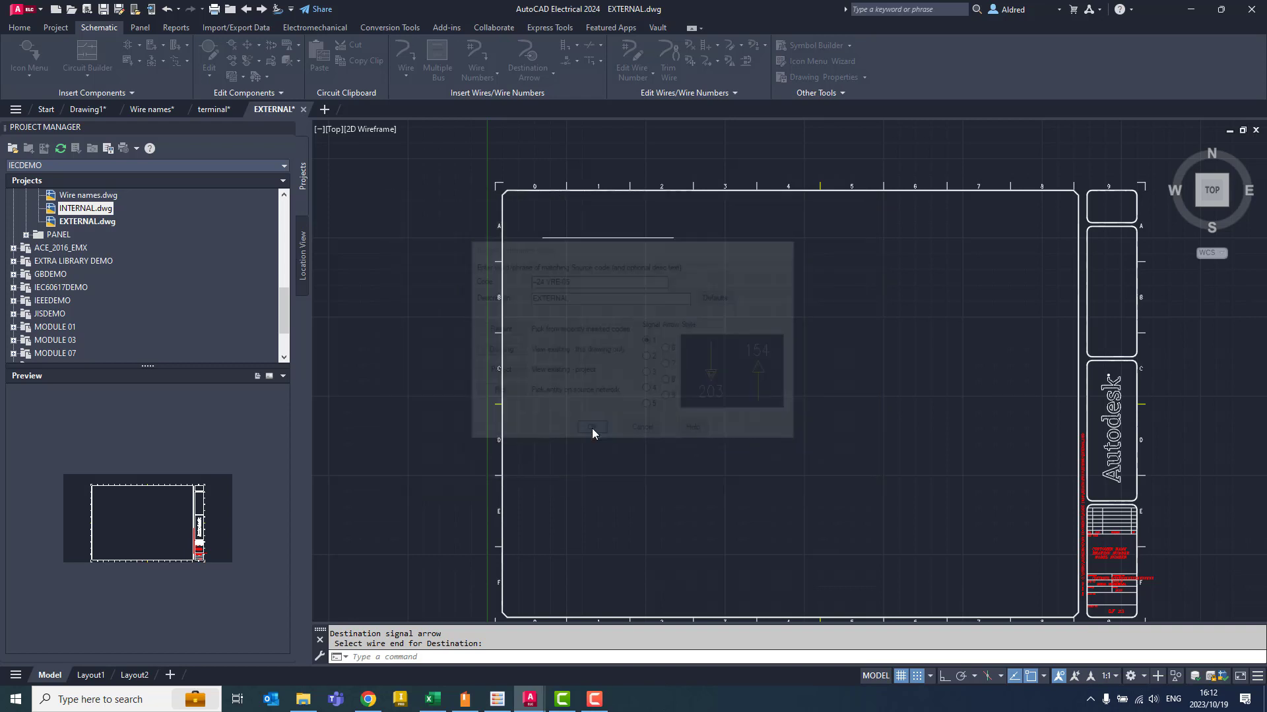
left_click(544, 237)
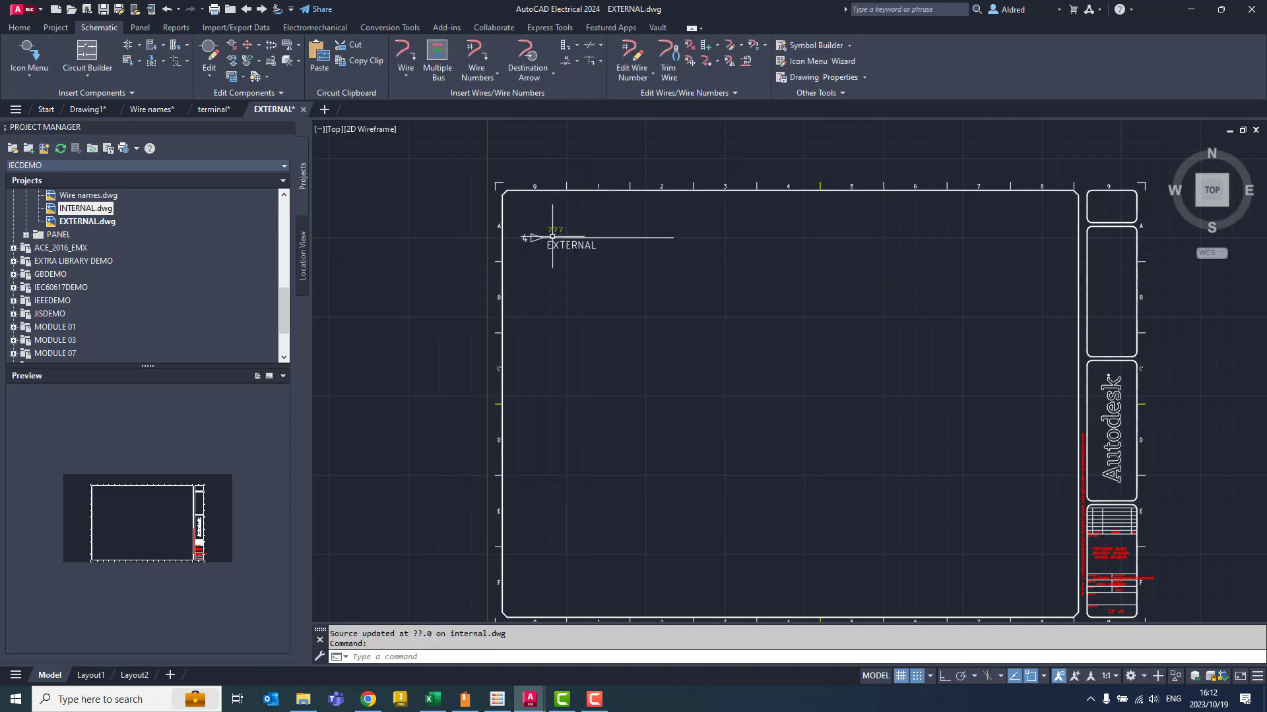
middle_click_drag(577, 219, 606, 252)
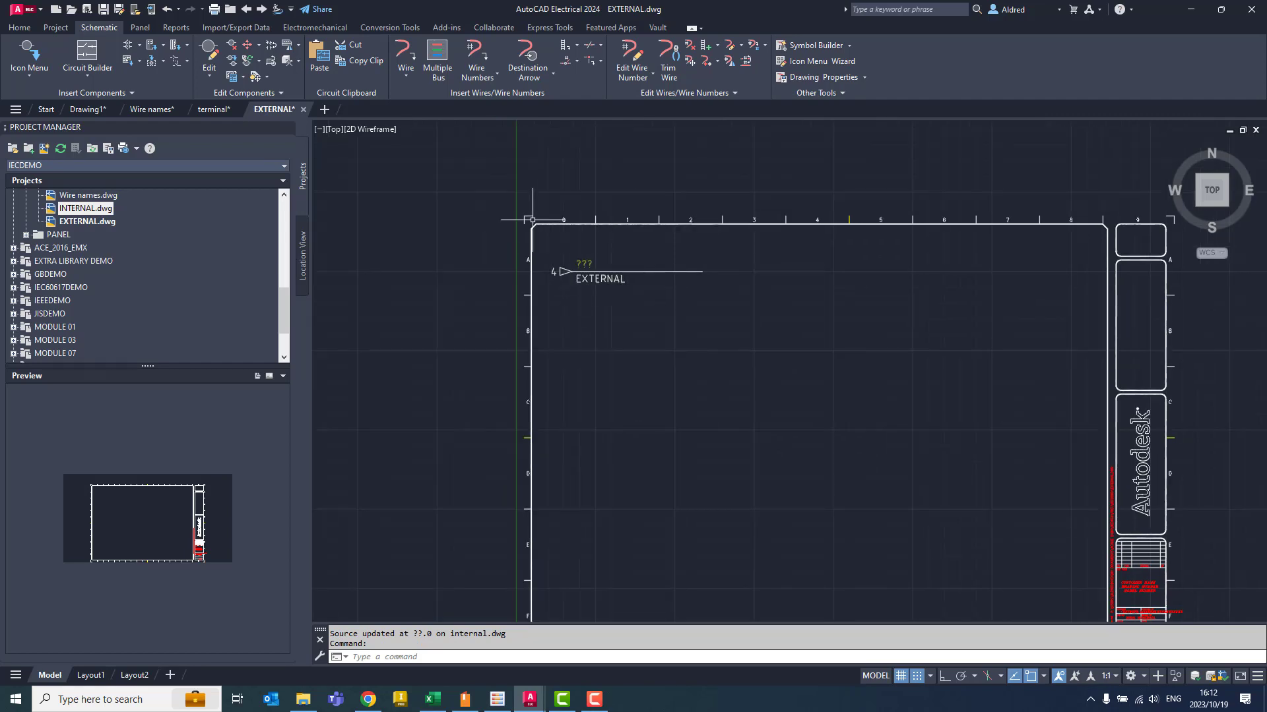
key("Escape")
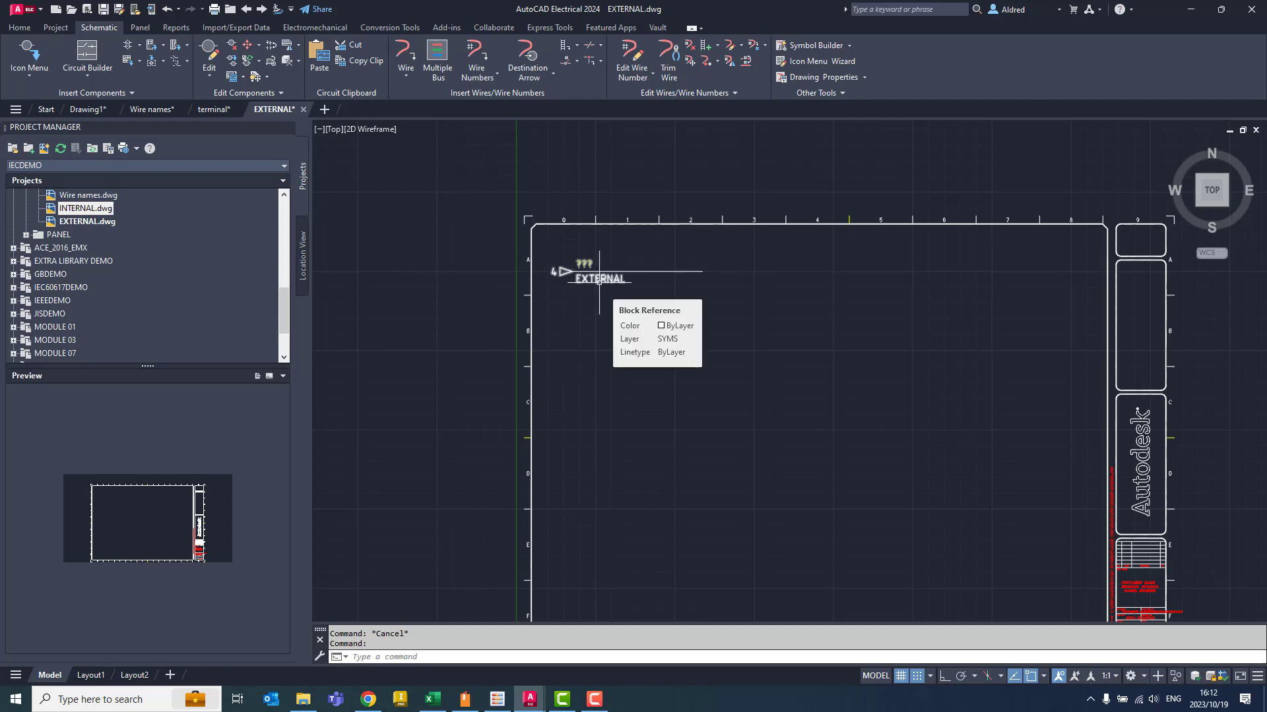
middle_click_drag(599, 282, 600, 307)
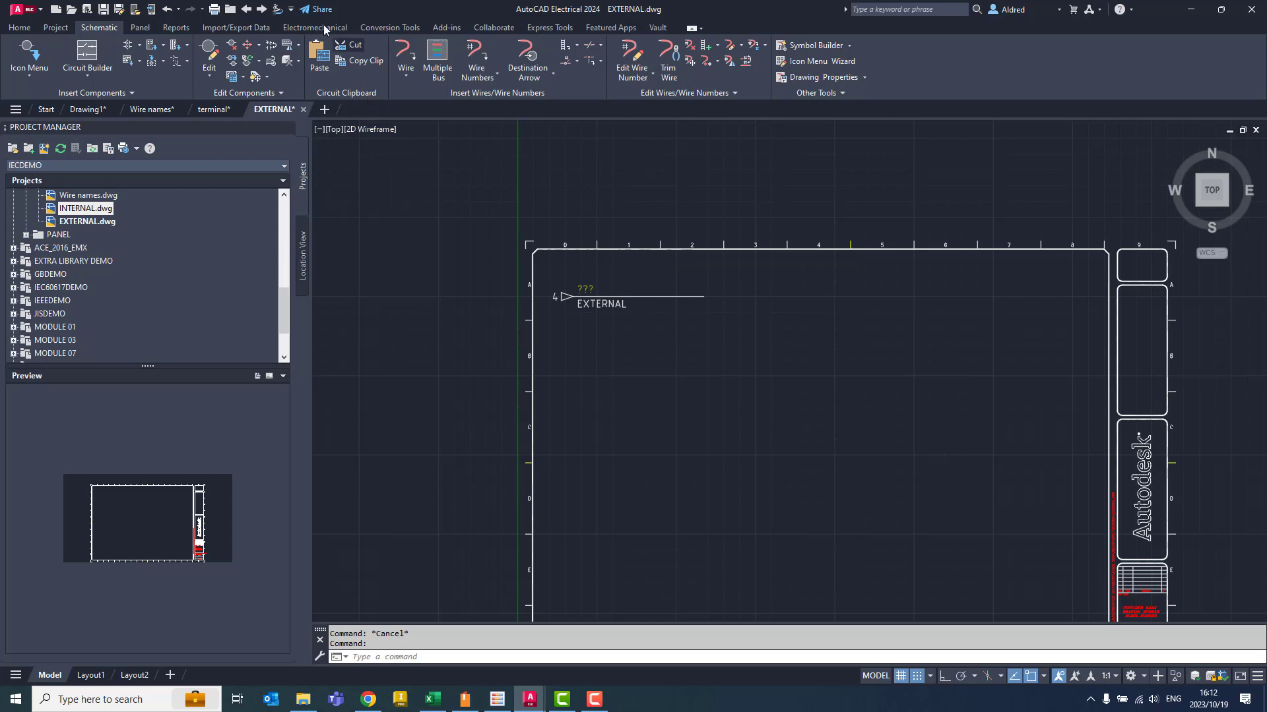
- Use Surfer on the EXTERNAL signal tag to jump to its source arrow in INTERNAL.dwg
left_click(277, 10)
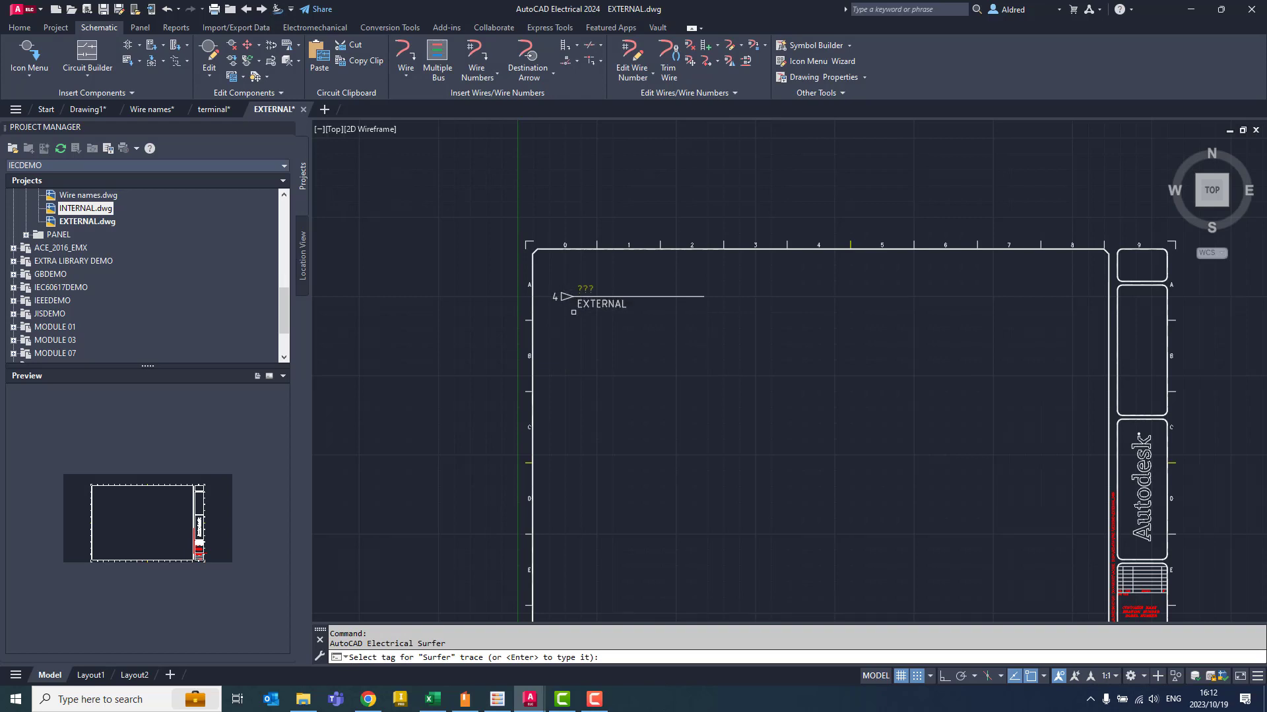
left_click(565, 294)
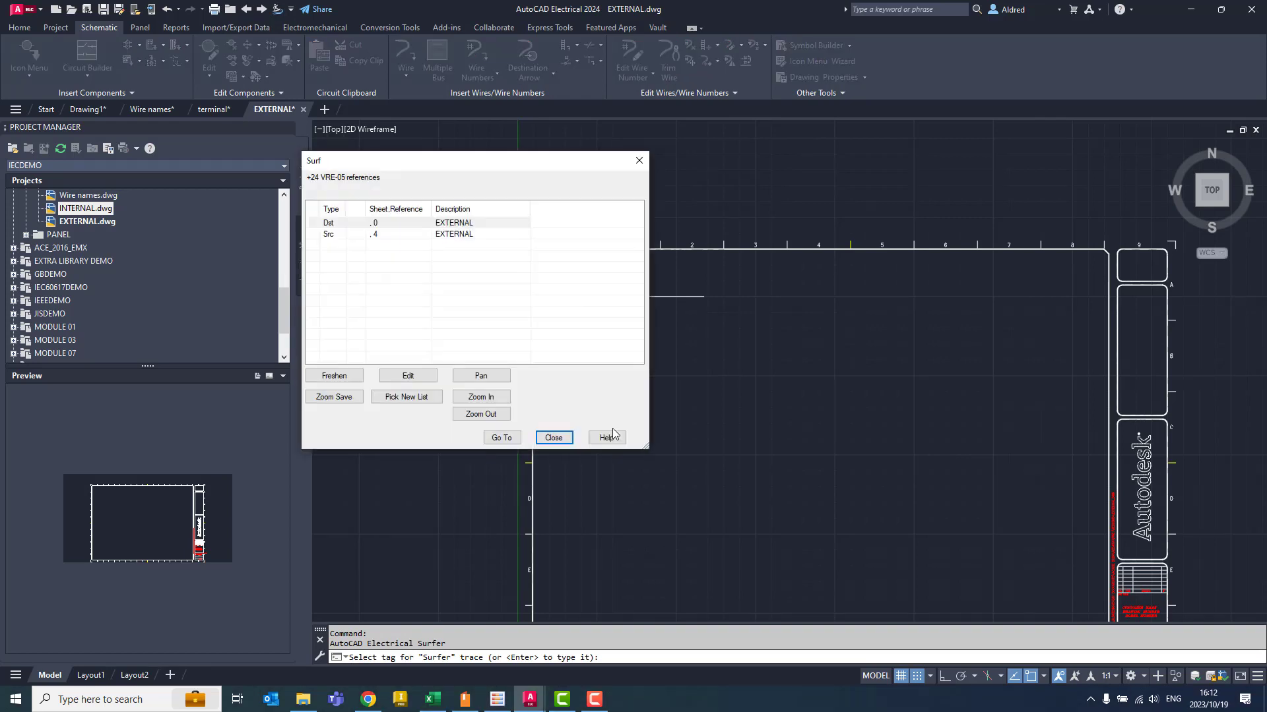
left_click(349, 224)
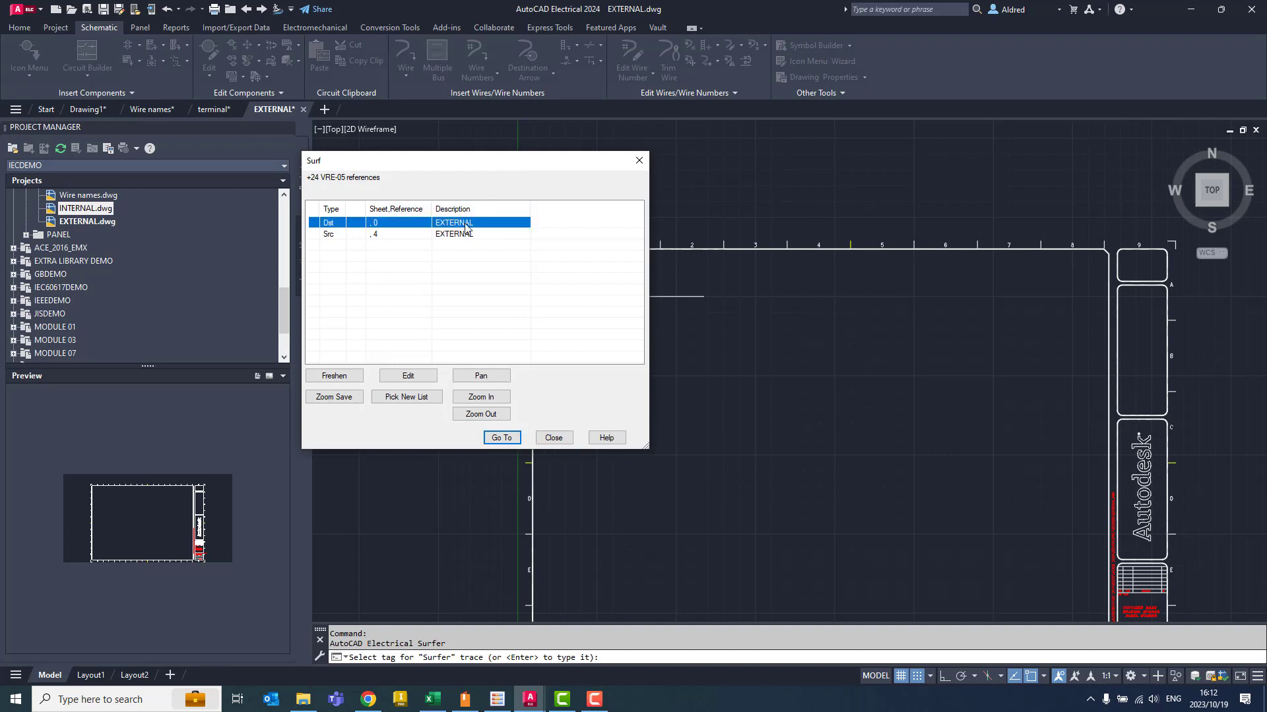
left_click(408, 236)
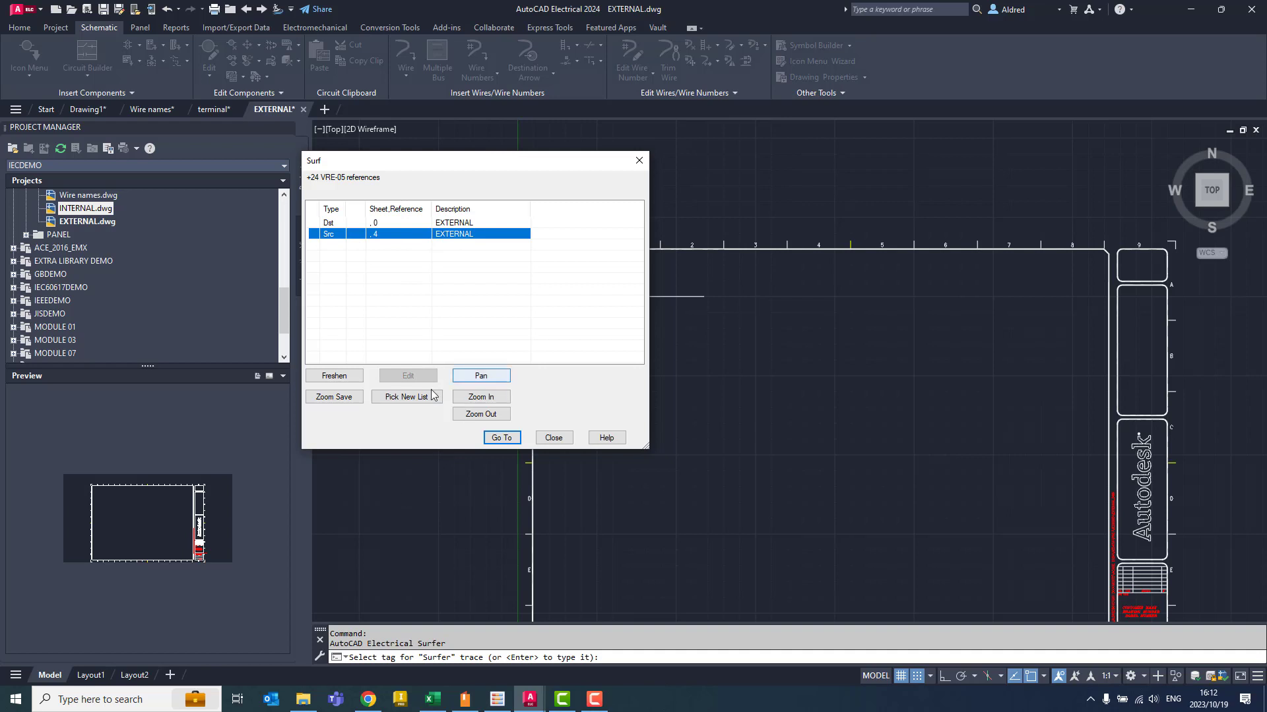
left_click(502, 438)
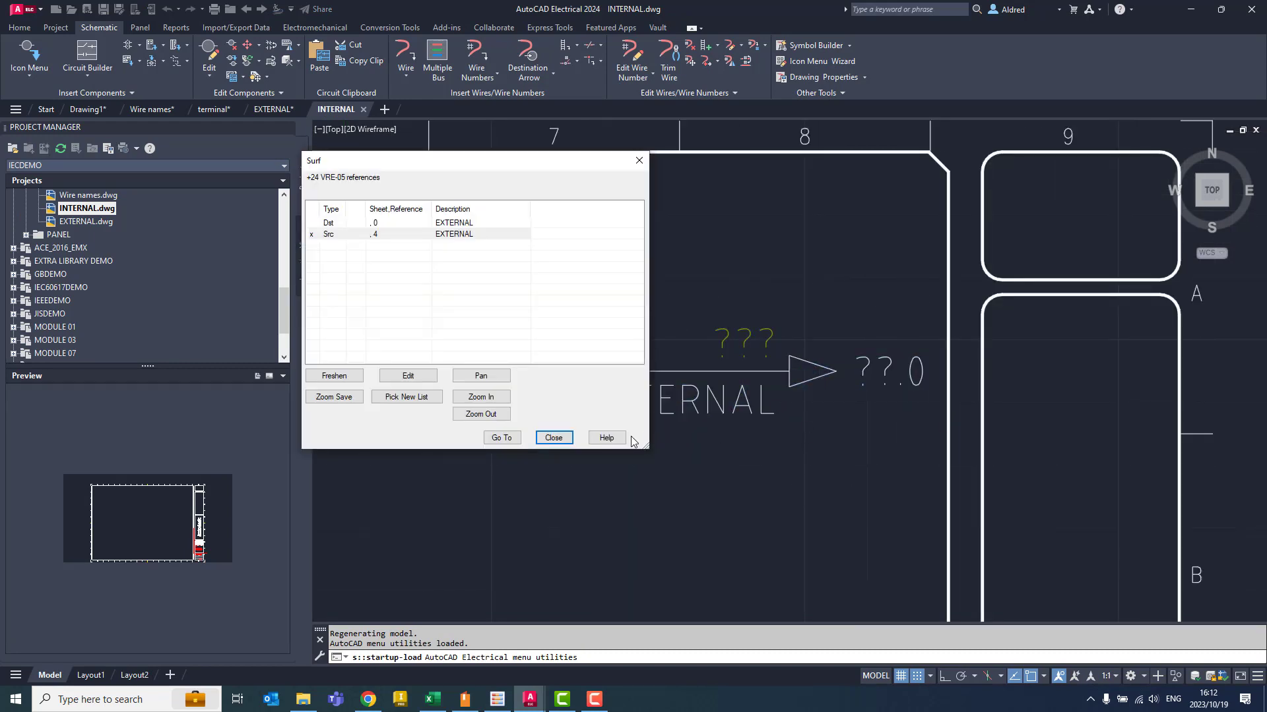
left_click(554, 437)
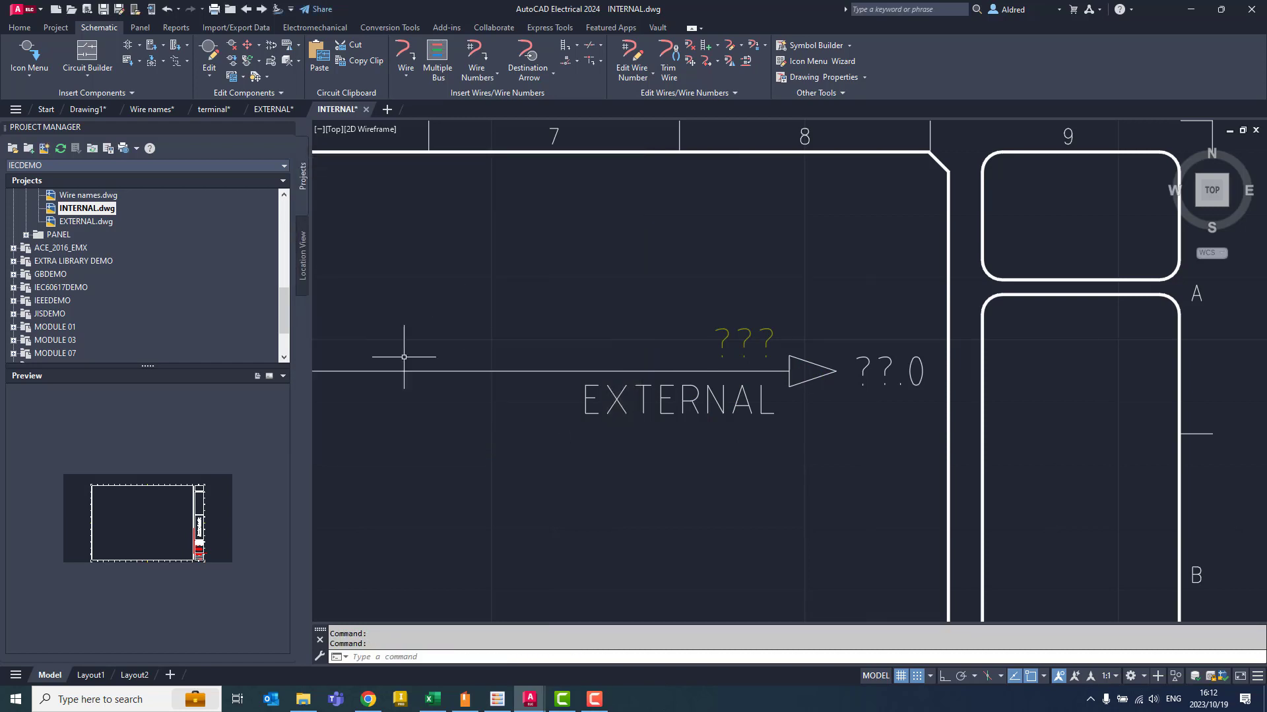
- Run project-wide wire numbering on INTERNAL.dwg and EXTERNAL.dwg so the EXTERNAL source wire becomes 57
left_click(478, 75)
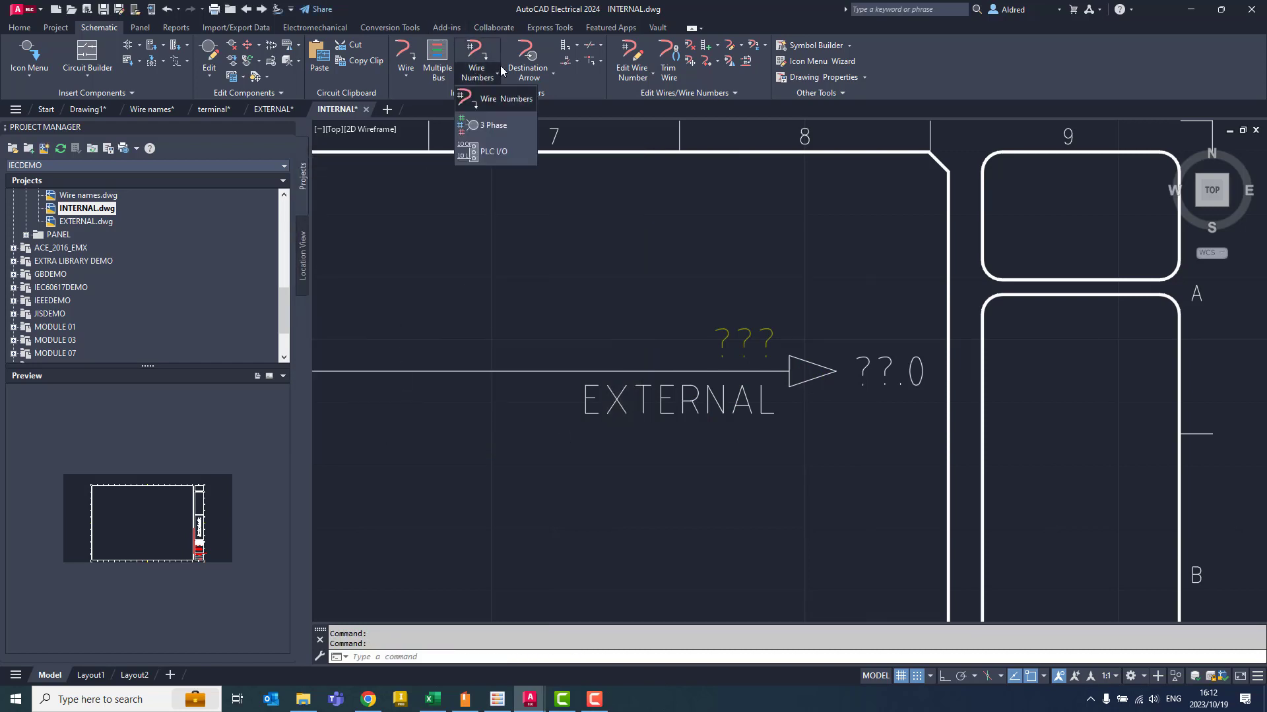
left_click(490, 99)
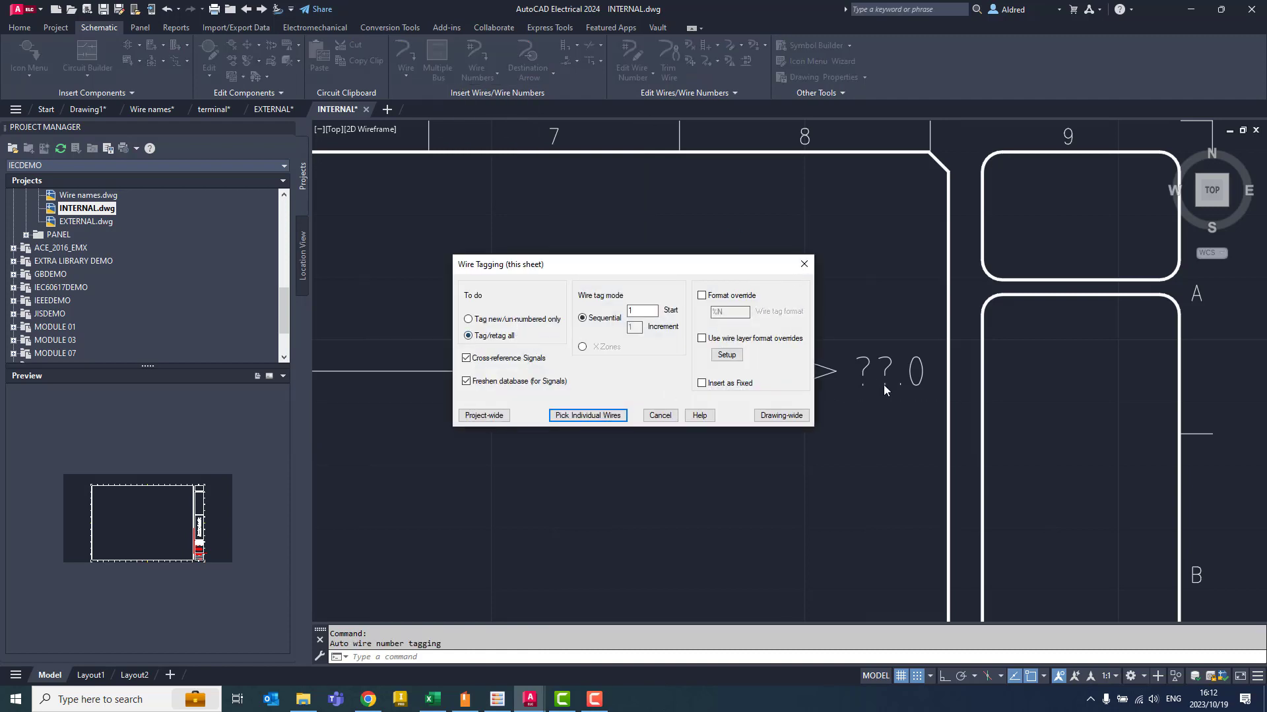
left_click(484, 415)
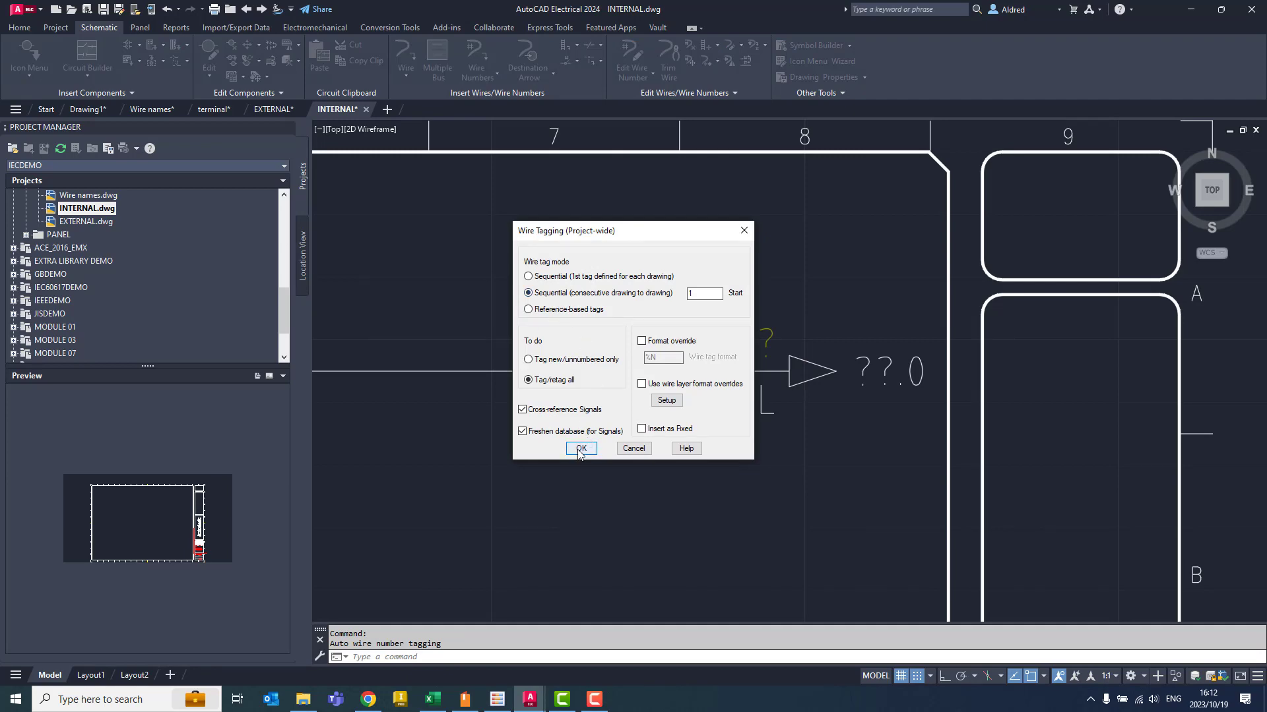
left_click(579, 448)
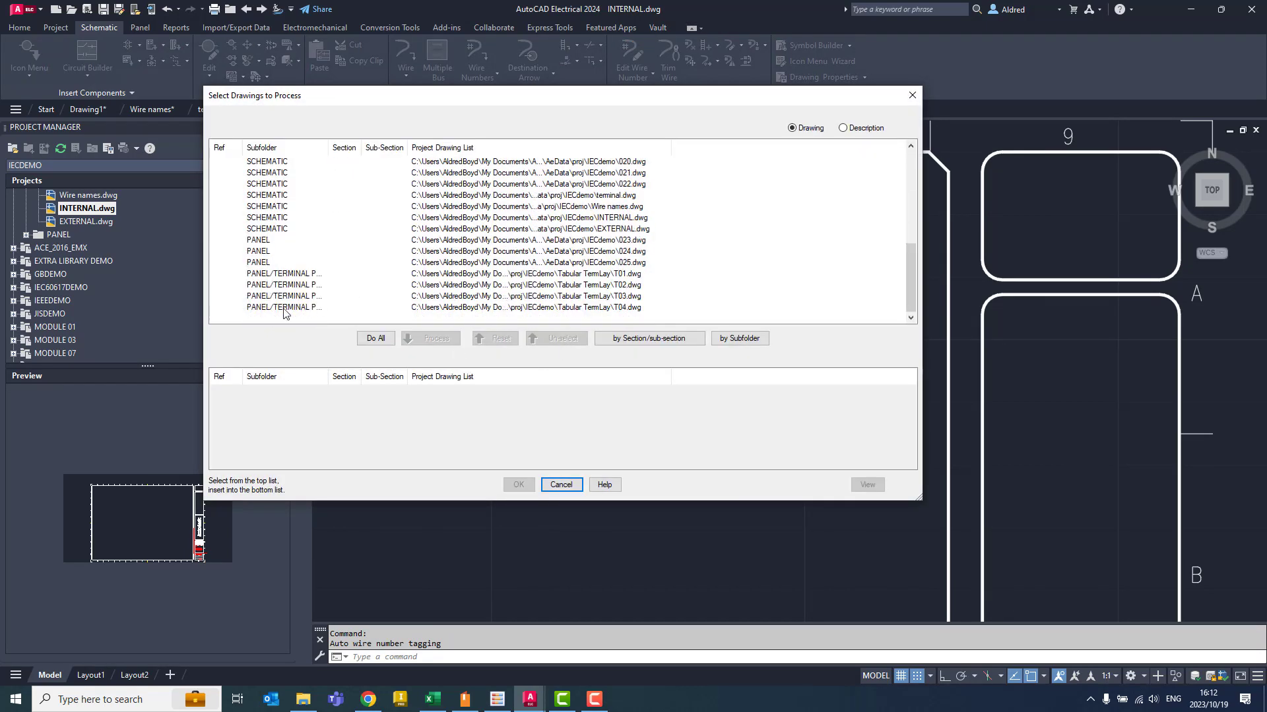
left_click(633, 229)
left_click(634, 218, "shift")
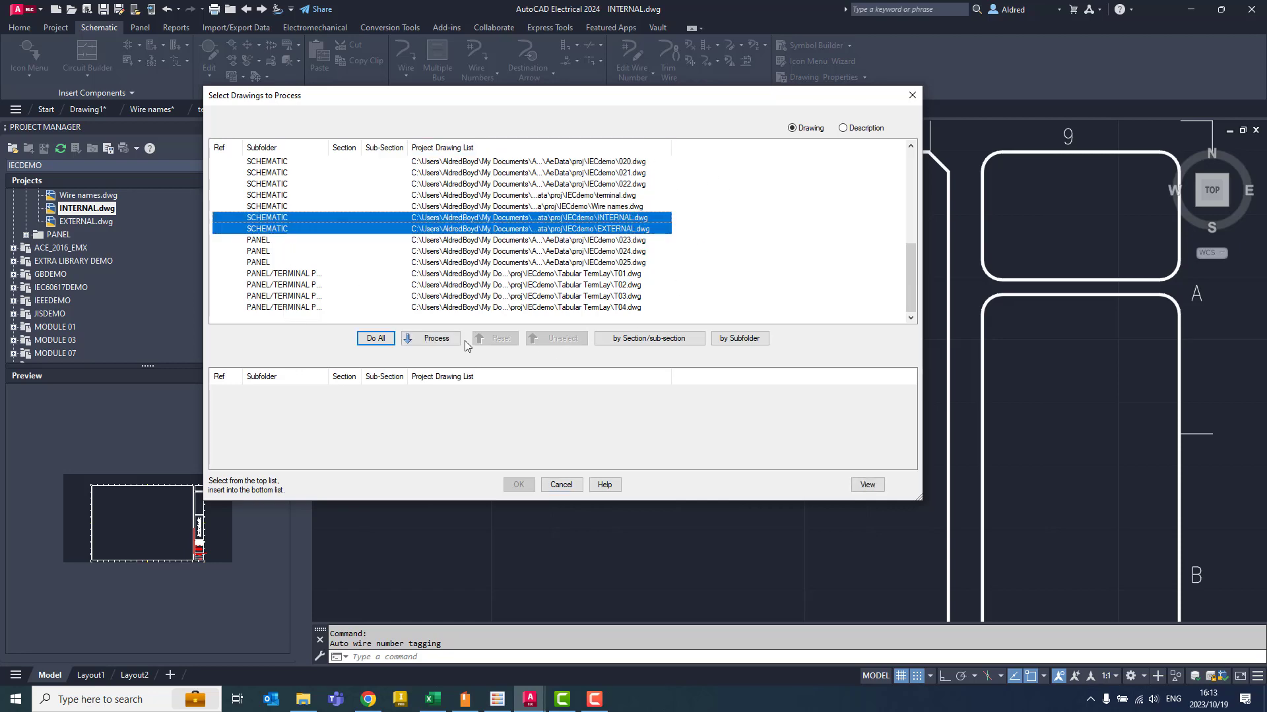
left_click(436, 338)
left_click(518, 485)
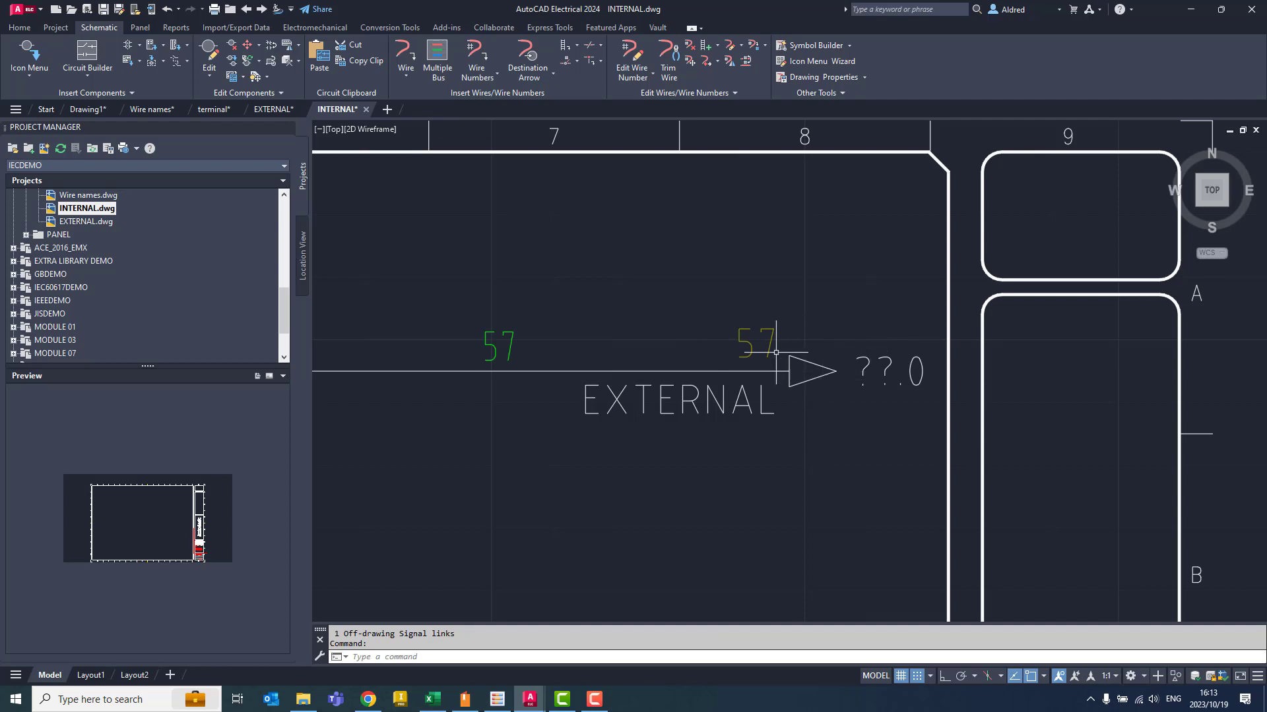
scroll(825, 297, "down", 5)
middle_click_drag(477, 310, 501, 267)
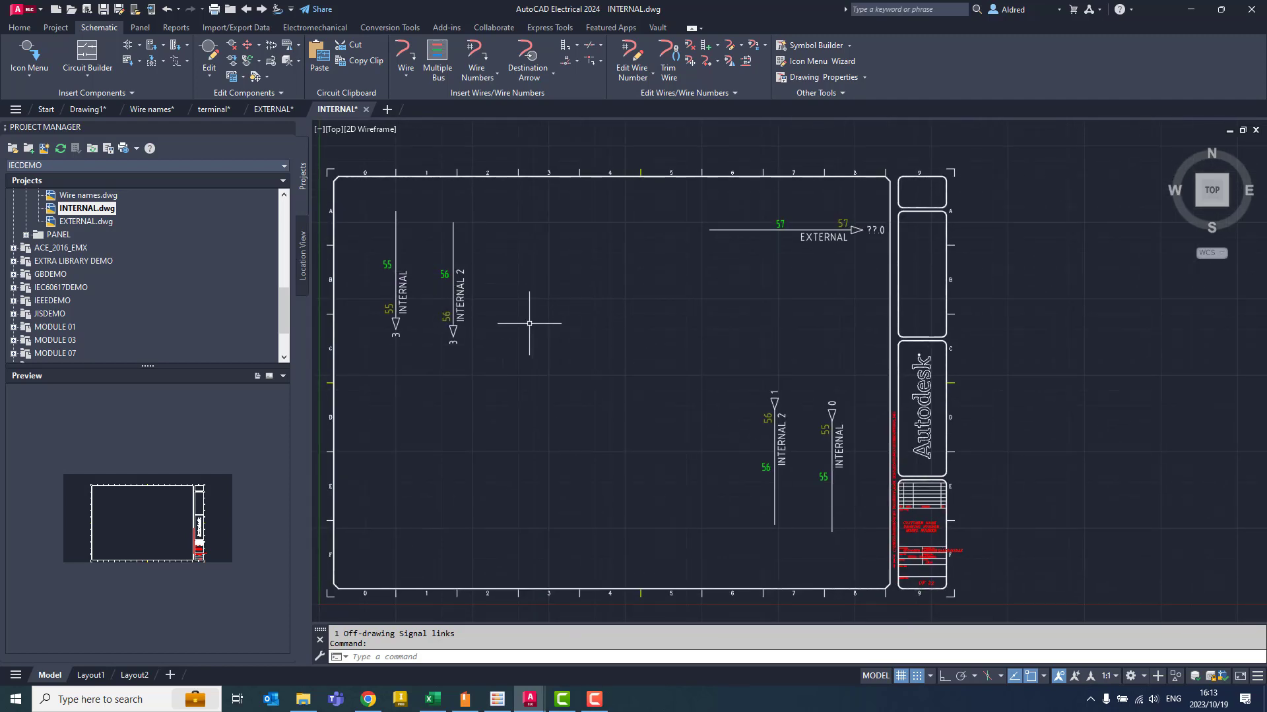